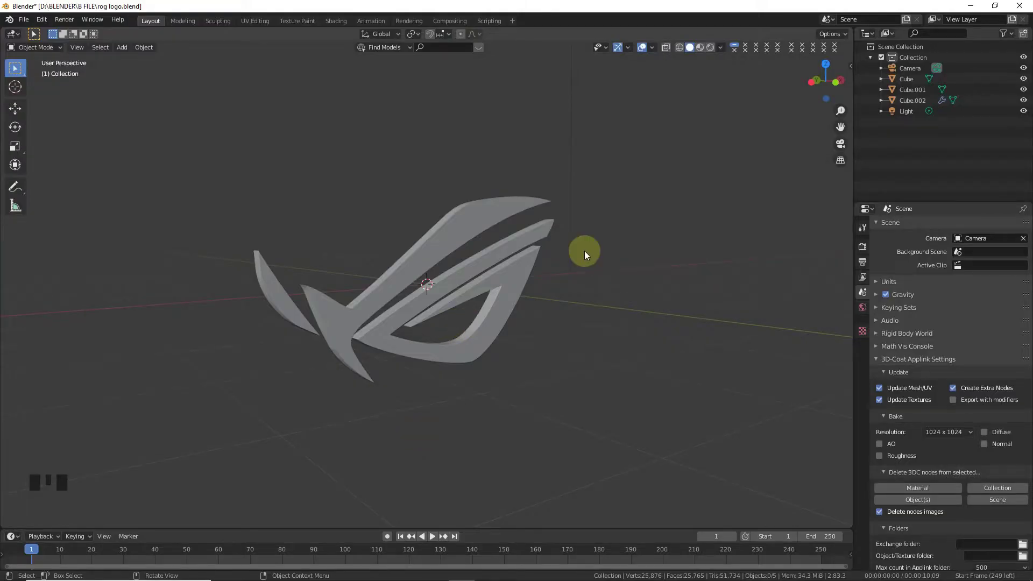
- Select the upper logo piece Cube.001 and show its material settings
{"action": "left_click_drag", "start_coordinate": [826, 82], "coordinate": [472, 254]}
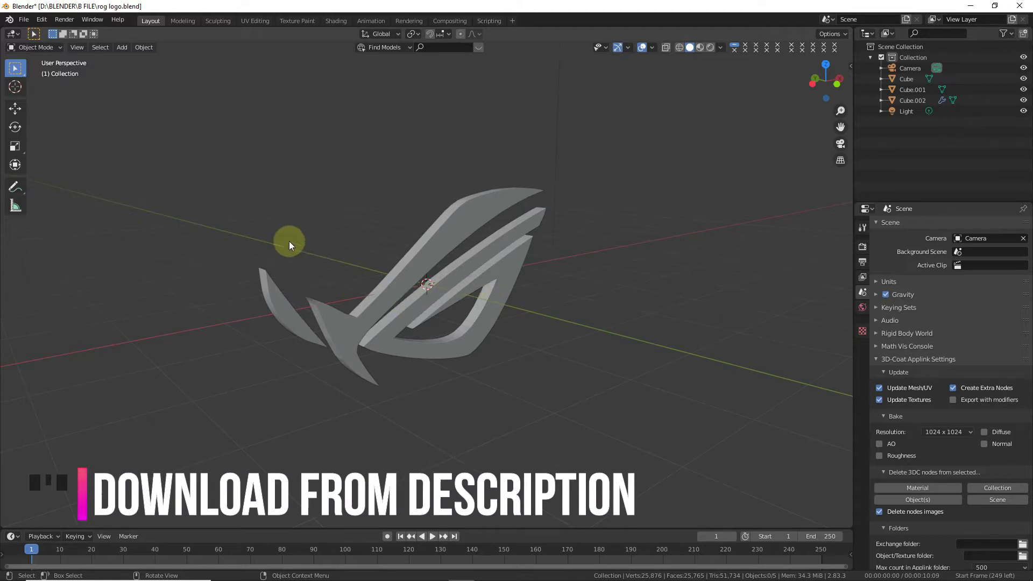
{"action": "left_click_drag", "start_coordinate": [195, 207], "coordinate": [627, 386]}
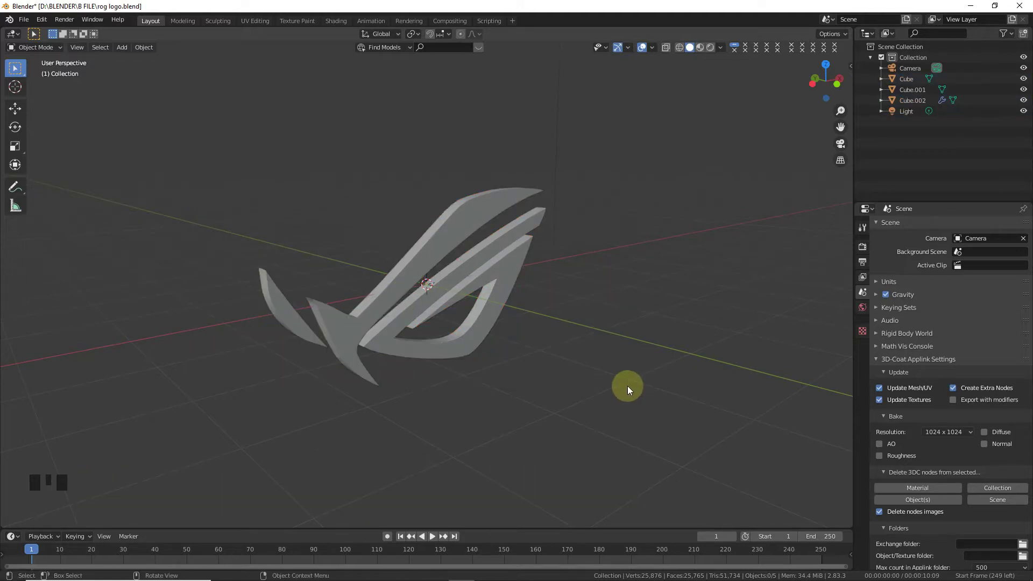
{"action": "left_click_drag", "start_coordinate": [826, 81], "coordinate": [576, 219]}
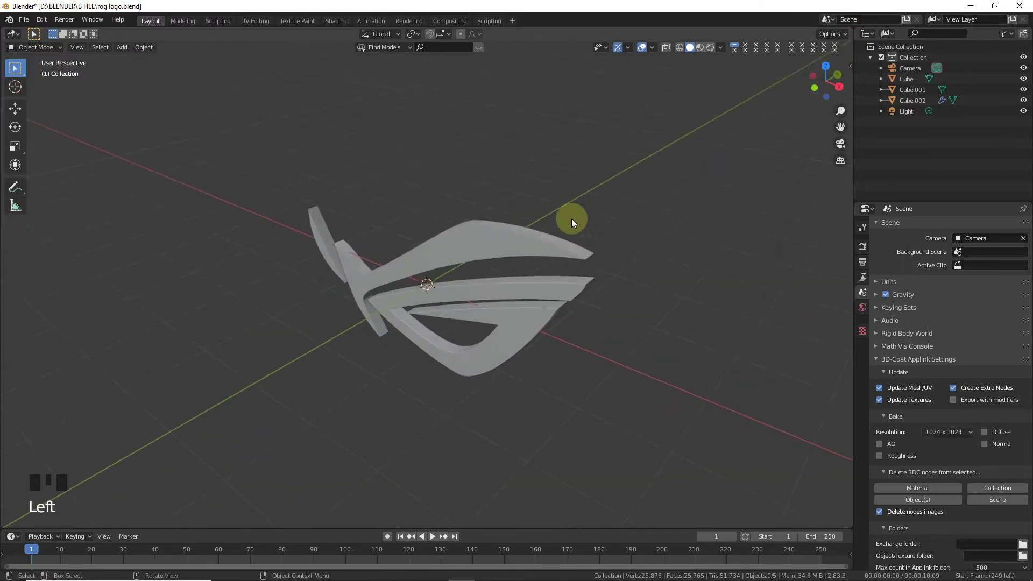
{"action": "left_click", "coordinate": [536, 238]}
{"action": "left_click", "coordinate": [863, 417]}
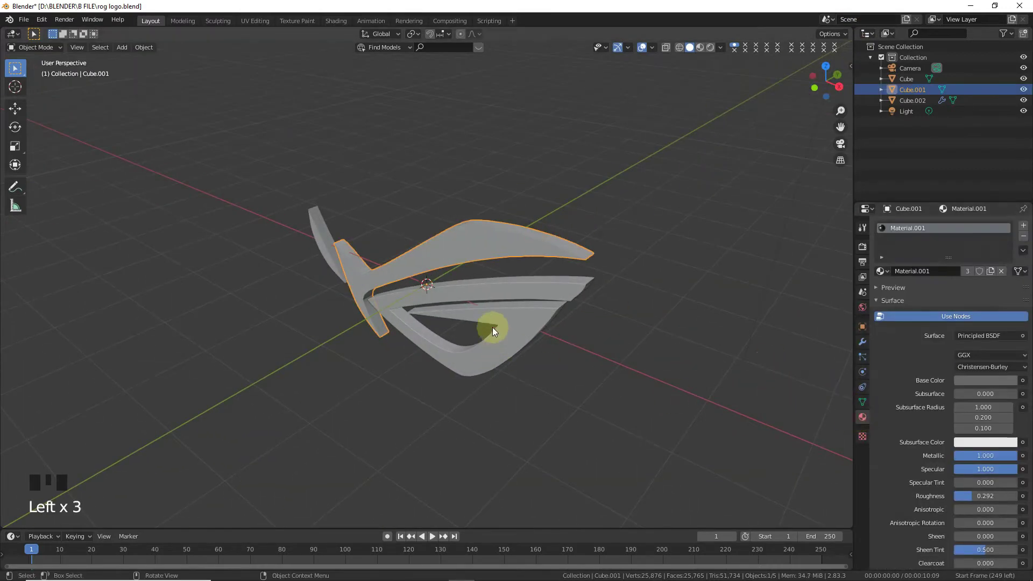
{"action": "left_click", "coordinate": [376, 277]}
{"action": "left_click", "coordinate": [412, 262]}
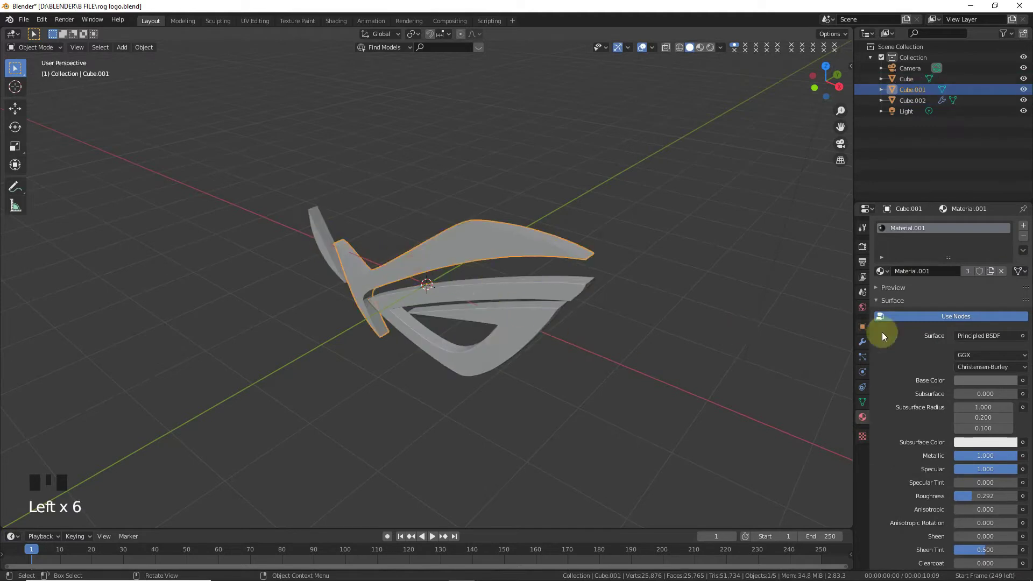
- Read Cube.001's base colour as hex 686868, then show the Render Properties
{"action": "left_click", "coordinate": [971, 380]}
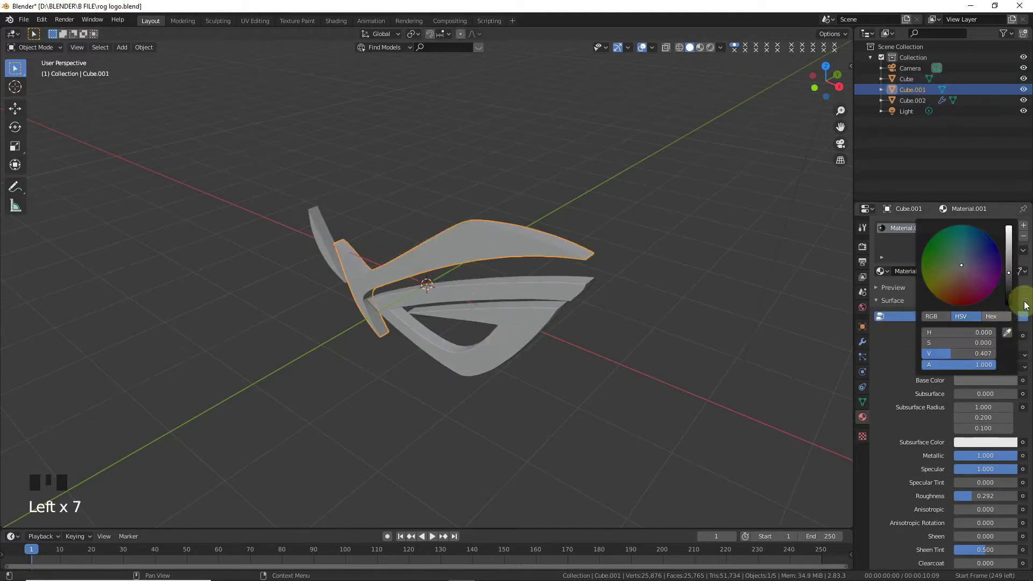
{"action": "left_click", "coordinate": [992, 316]}
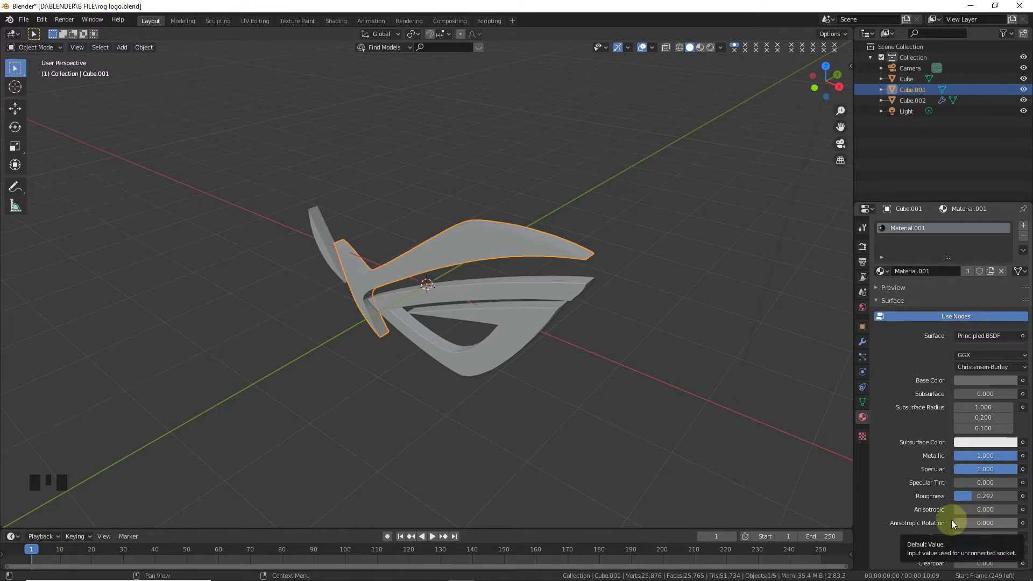
{"action": "left_click", "coordinate": [863, 246]}
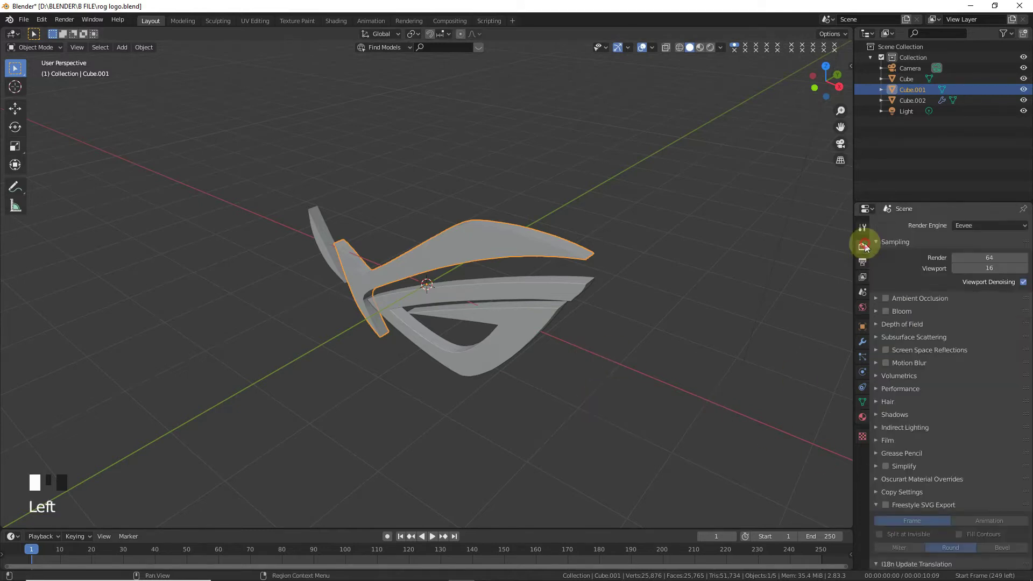
- Set the World colour to an Environment Texture using Basic_2K_03.dds and preview it rendered
{"action": "left_click", "coordinate": [863, 306]}
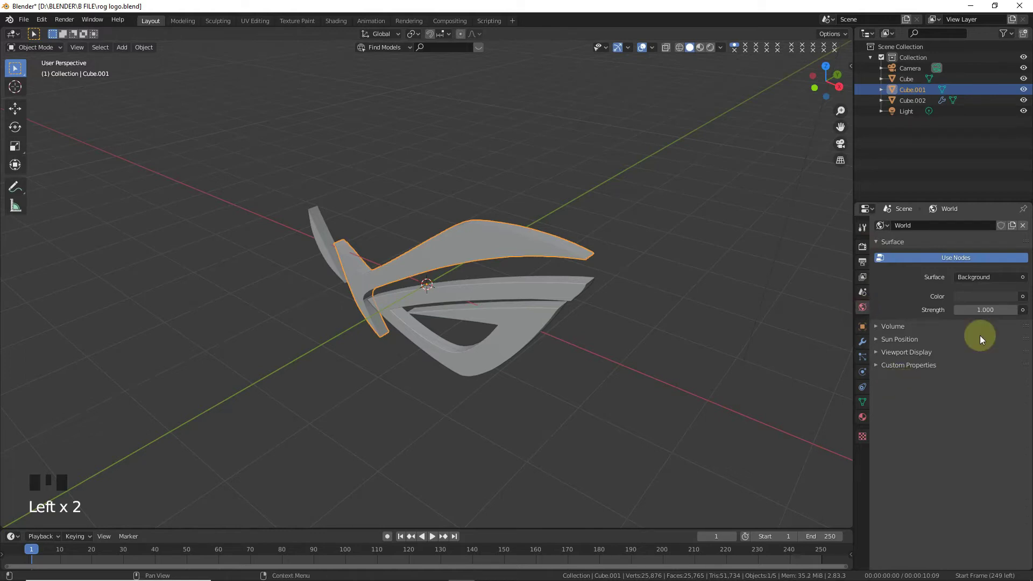
{"action": "left_click", "coordinate": [1023, 296]}
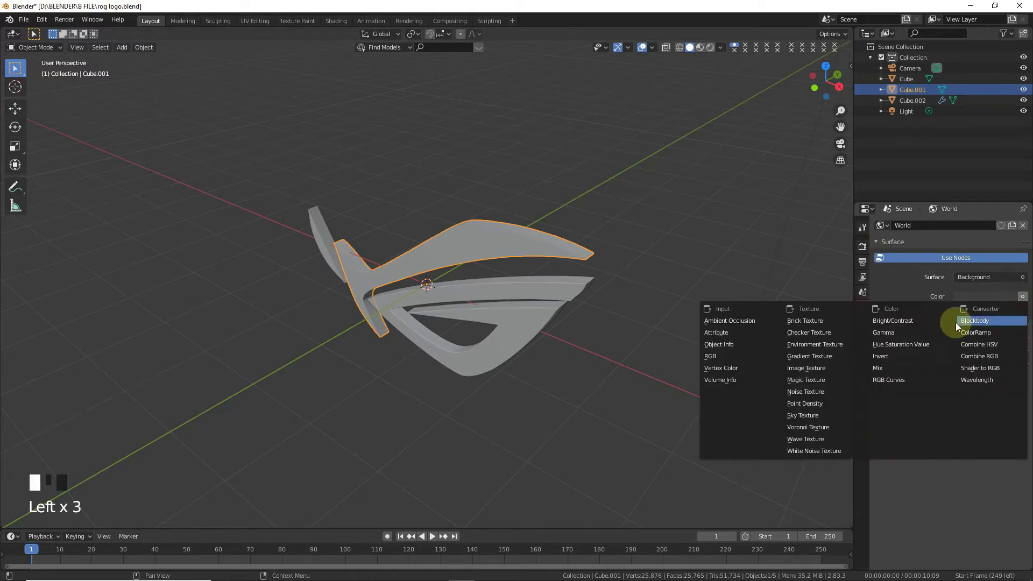
{"action": "left_click", "coordinate": [837, 347]}
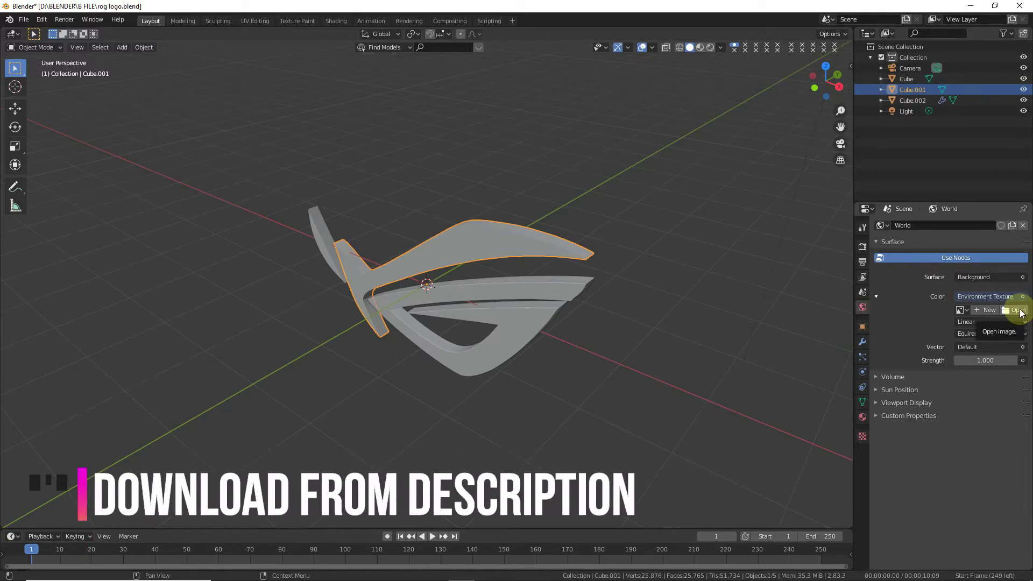
{"action": "left_click", "coordinate": [1020, 310]}
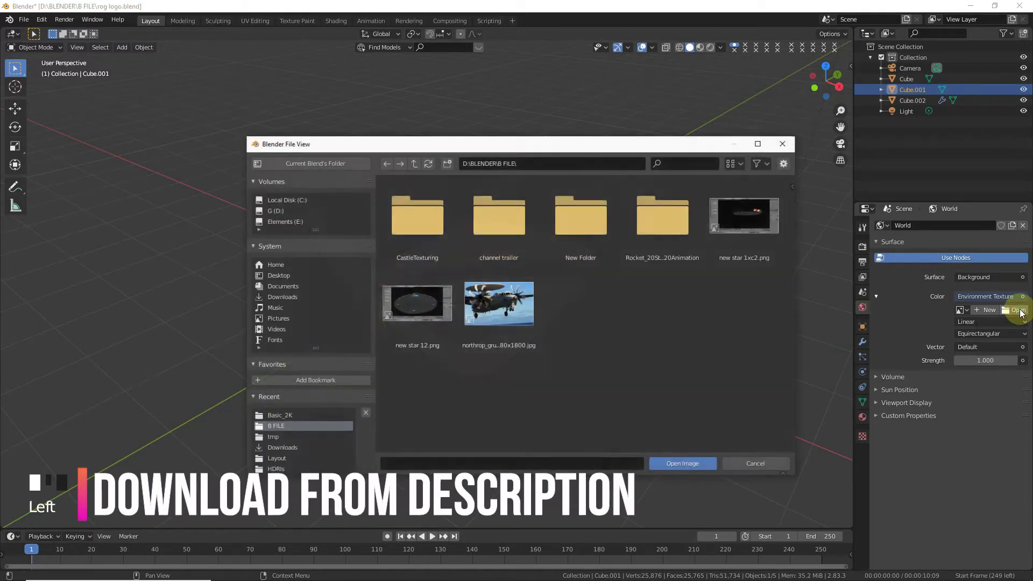
{"action": "left_click", "coordinate": [302, 416]}
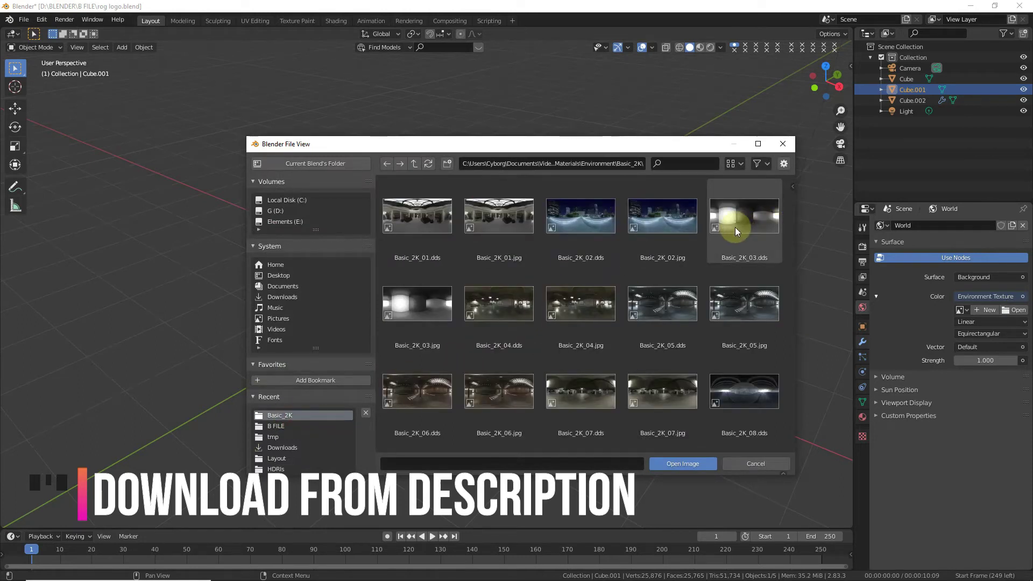
{"action": "double_click", "coordinate": [735, 227]}
{"action": "mouse_move", "coordinate": [816, 92]}
{"action": "left_mouse_down"}
{"action": "mouse_move", "coordinate": [773, 68]}
{"action": "mouse_move", "coordinate": [812, 79]}
{"action": "mouse_move", "coordinate": [754, 80]}
{"action": "mouse_move", "coordinate": [826, 80]}
{"action": "left_mouse_up"}
{"action": "left_click", "coordinate": [711, 47]}
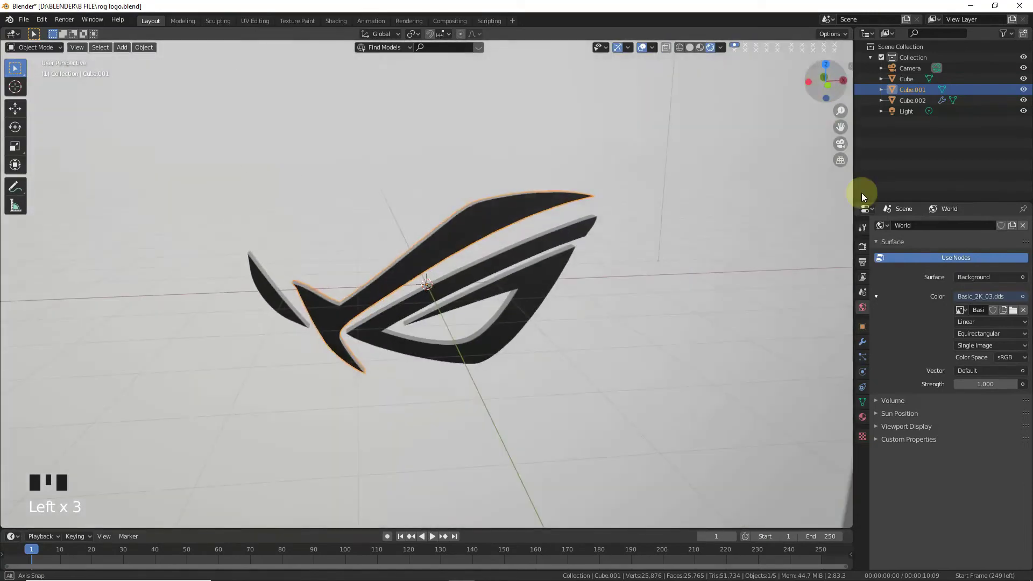
- Enable Bloom and Screen Space Reflections with Refraction, leaving Ambient Occlusion off, then view through the camera
{"action": "left_click", "coordinate": [862, 247]}
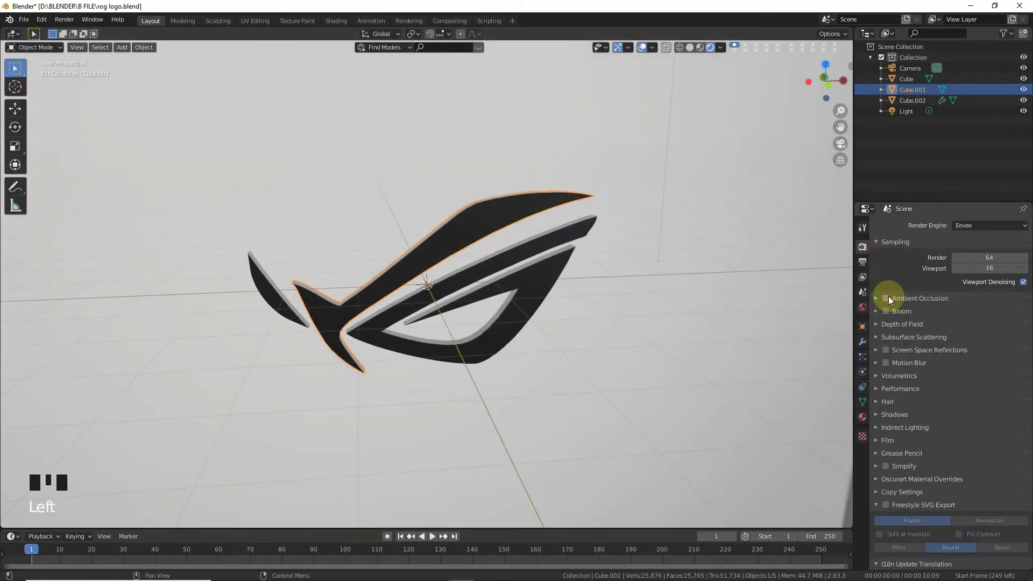
{"action": "left_click", "coordinate": [886, 311]}
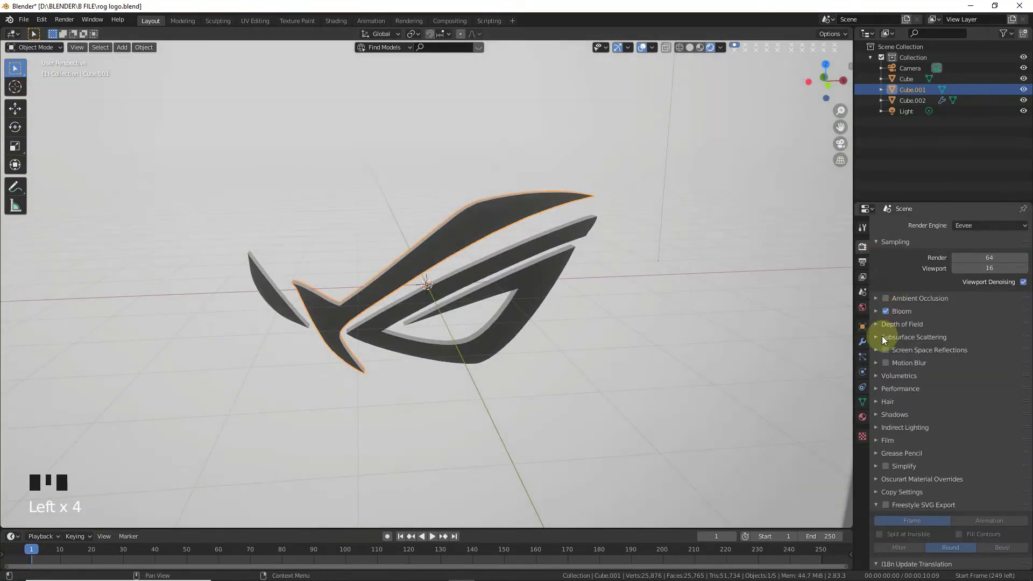
{"action": "left_click", "coordinate": [886, 351]}
{"action": "left_click", "coordinate": [875, 351]}
{"action": "left_click", "coordinate": [993, 366]}
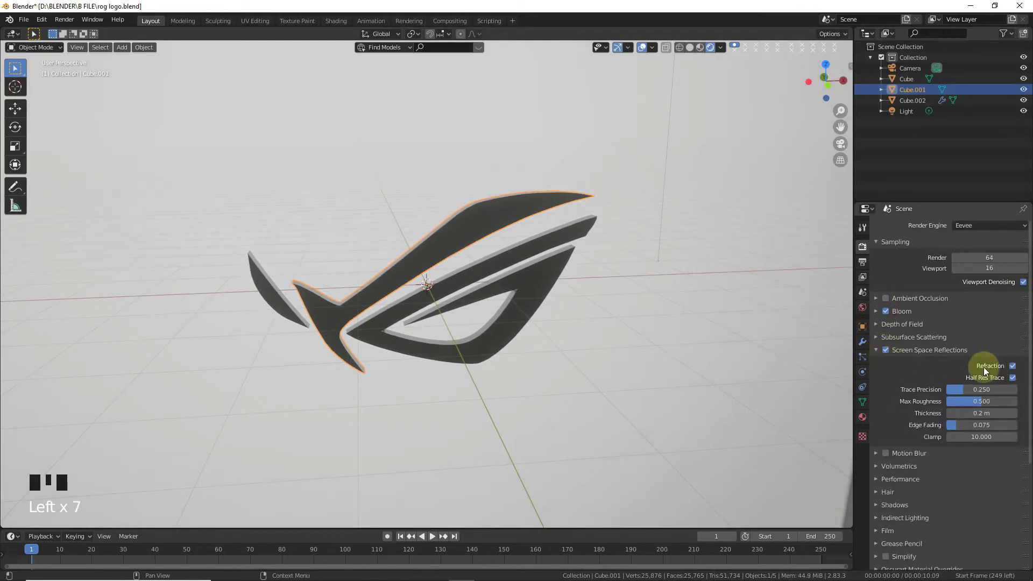
{"action": "left_click", "coordinate": [877, 349]}
{"action": "left_click", "coordinate": [887, 299]}
{"action": "left_click", "coordinate": [886, 299]}
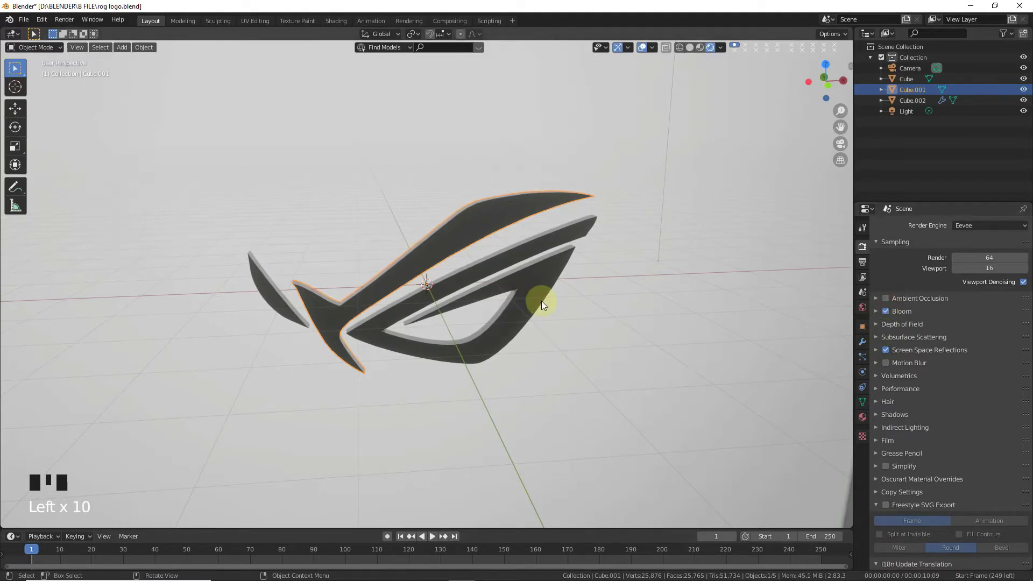
{"action": "key", "text": "KP_0"}
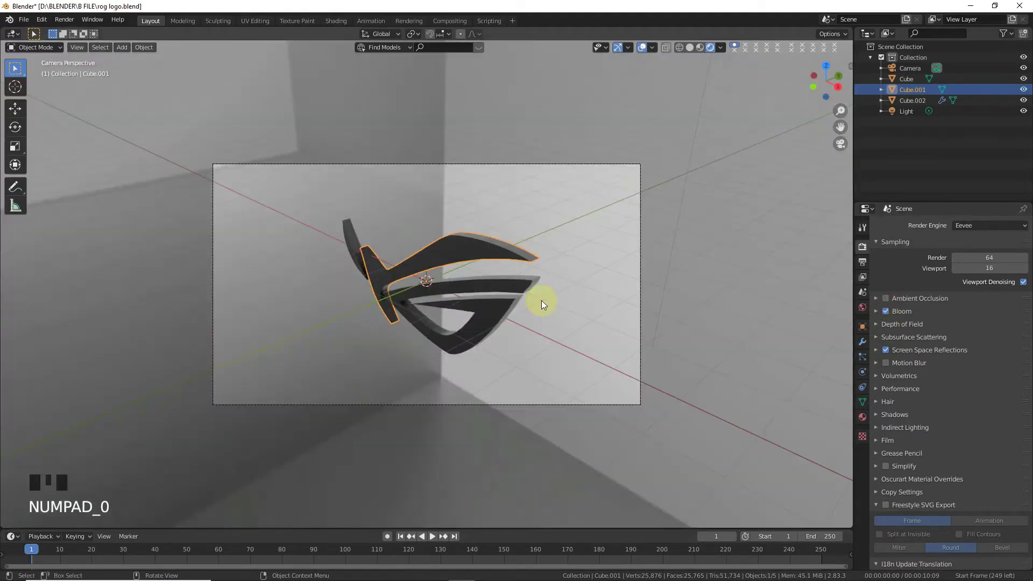
- Select the camera and reset its location and rotation in solid shading
{"action": "left_click", "coordinate": [531, 165]}
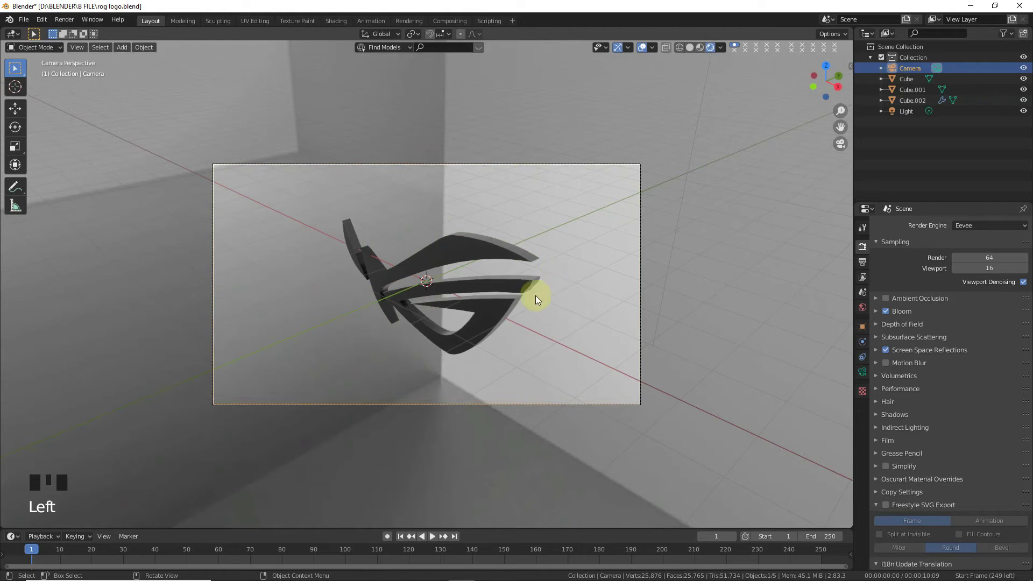
{"action": "left_click", "coordinate": [691, 47]}
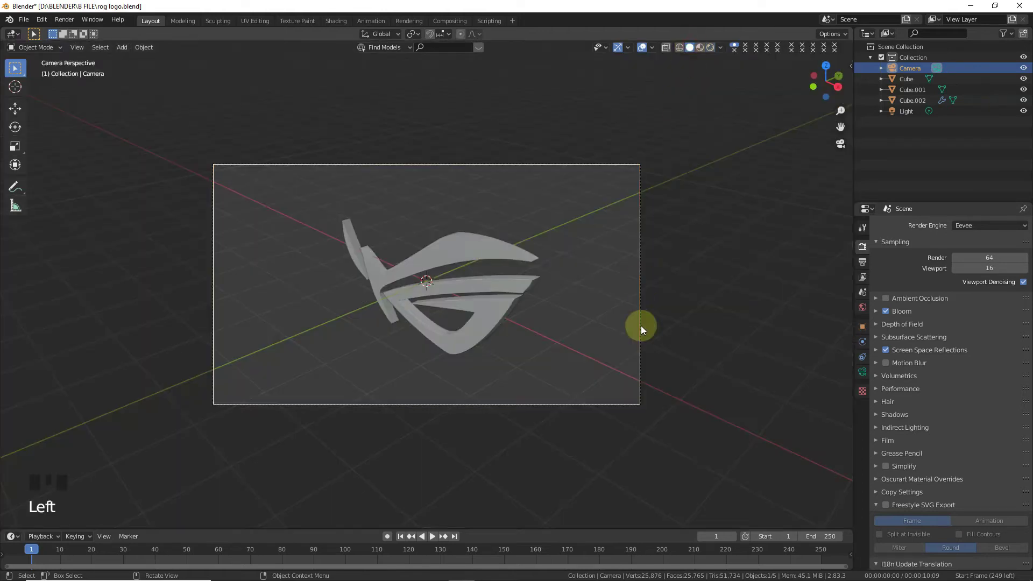
{"action": "key", "text": "alt+g"}
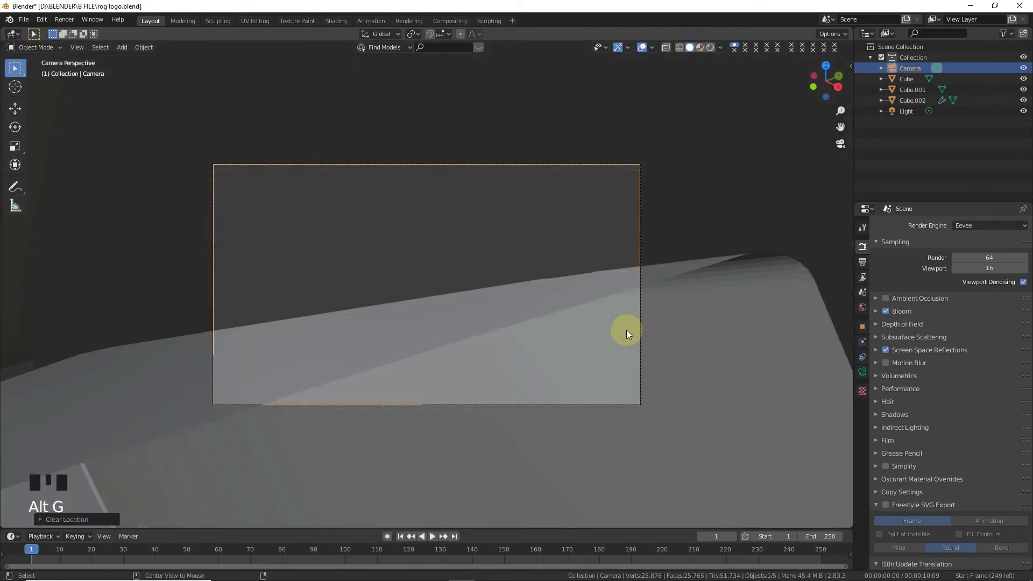
{"action": "key", "text": "alt+r"}
{"action": "key", "text": "KP_0"}
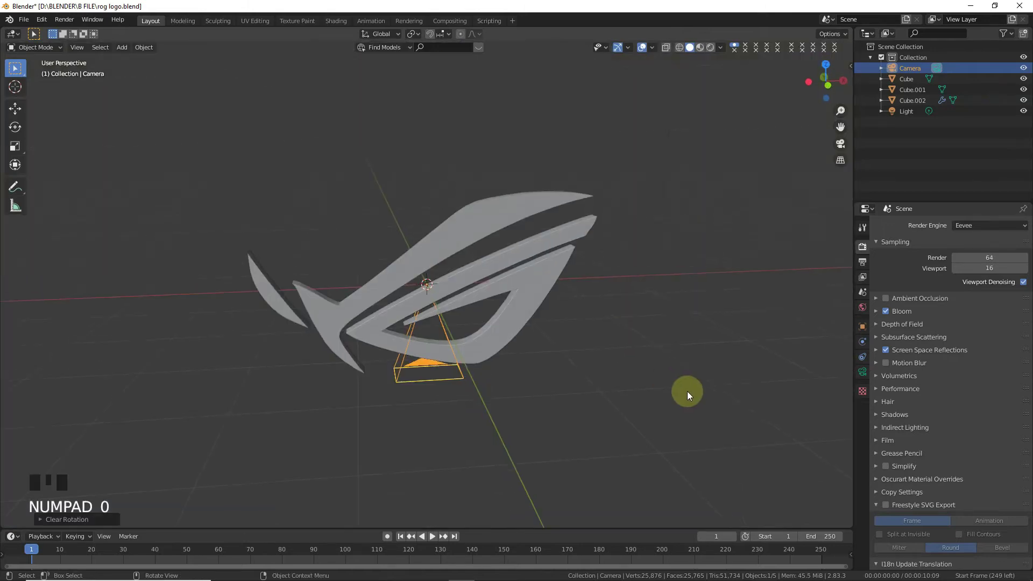
- Rotate the camera 90° about the X axis and look through it
{"action": "mouse_move", "coordinate": [825, 86]}
{"action": "left_mouse_down"}
{"action": "mouse_move", "coordinate": [904, 89]}
{"action": "mouse_move", "coordinate": [862, 90]}
{"action": "mouse_move", "coordinate": [871, 65]}
{"action": "mouse_move", "coordinate": [818, 76]}
{"action": "mouse_move", "coordinate": [816, 90]}
{"action": "left_mouse_up"}
{"action": "key", "text": "r"}
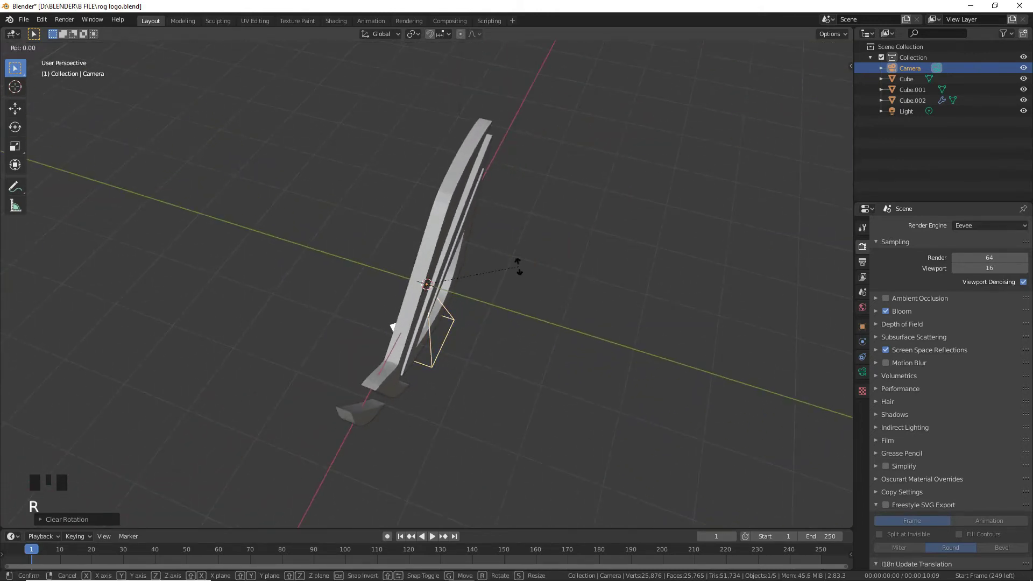
{"action": "key", "text": "x"}
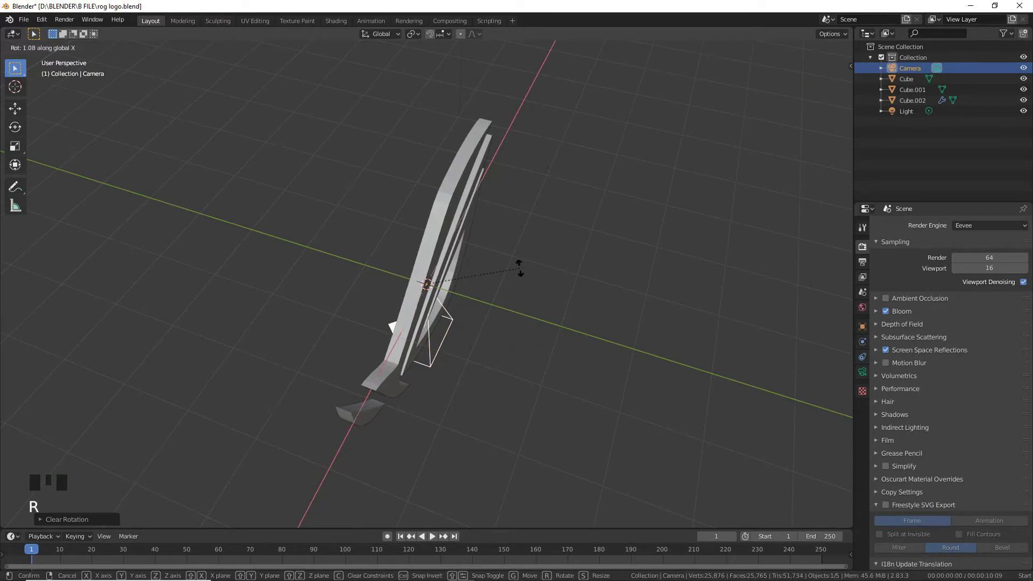
{"action": "left_click", "coordinate": [552, 357]}
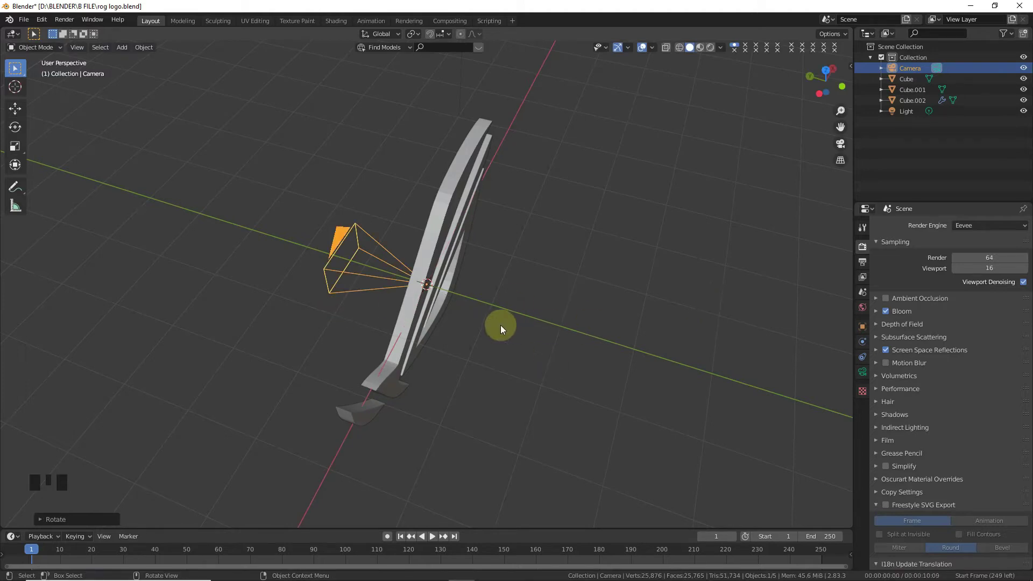
{"action": "key", "text": "KP_0"}
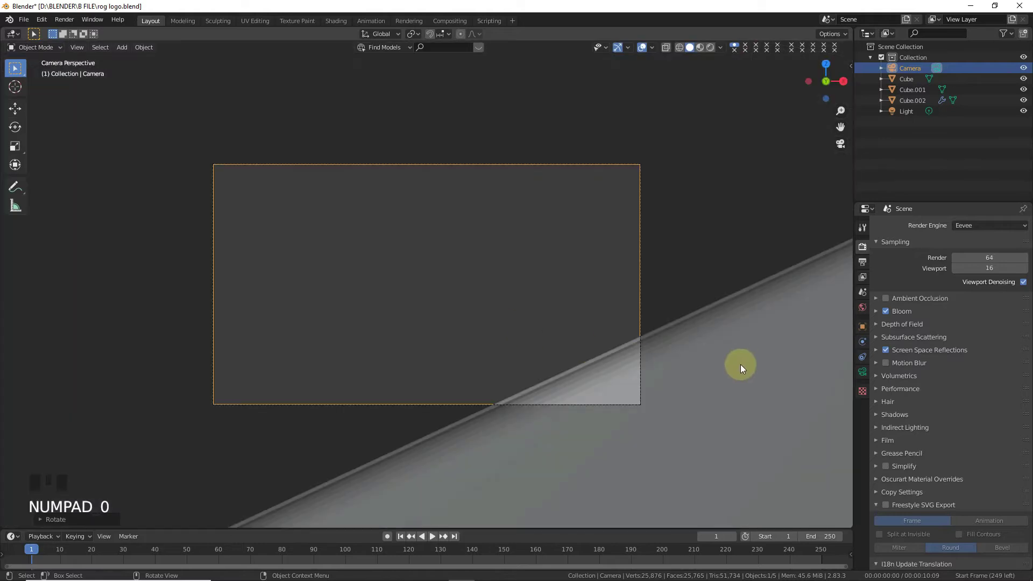
- Set the camera lens to Orthographic (scale 7.314) and preview the logo rendered
{"action": "left_click", "coordinate": [862, 372]}
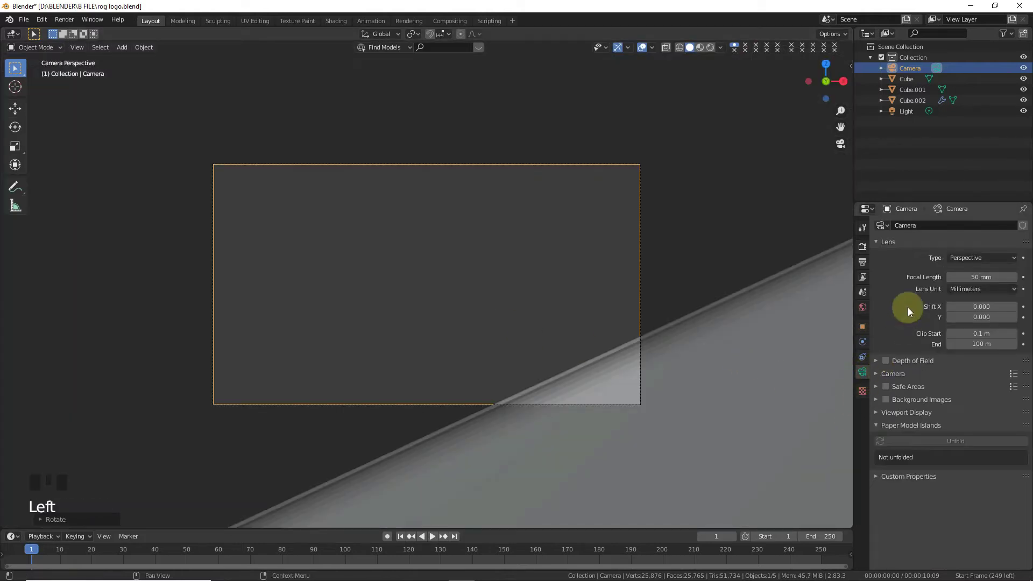
{"action": "left_click", "coordinate": [967, 257]}
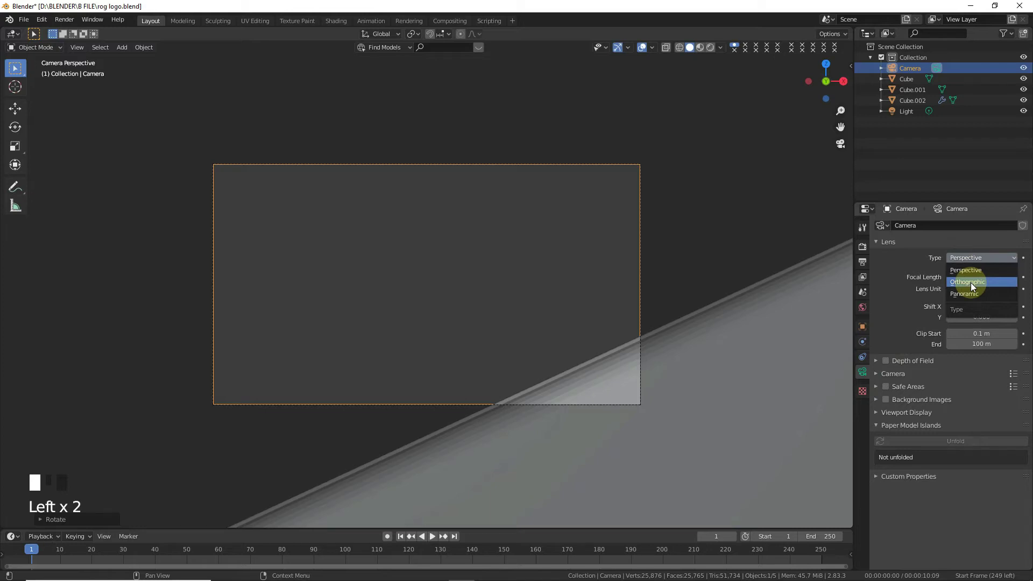
{"action": "left_click", "coordinate": [971, 282]}
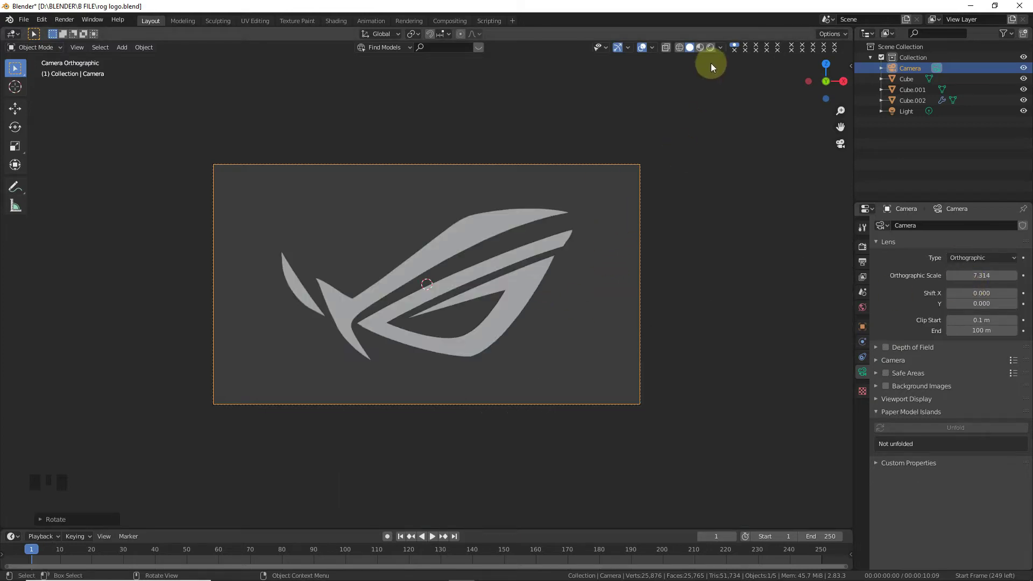
{"action": "left_click", "coordinate": [711, 48]}
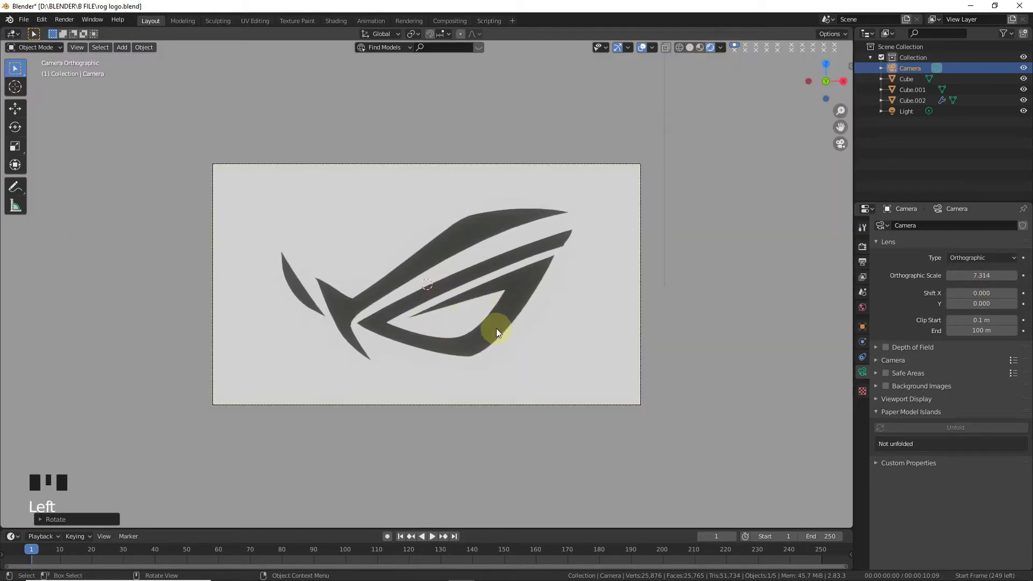
- Add a plane and stand it upright with a 90° rotation
{"action": "key", "text": "KP_7"}
{"action": "scroll", "coordinate": [505, 321], "scroll_direction": "down", "scroll_amount": 3}
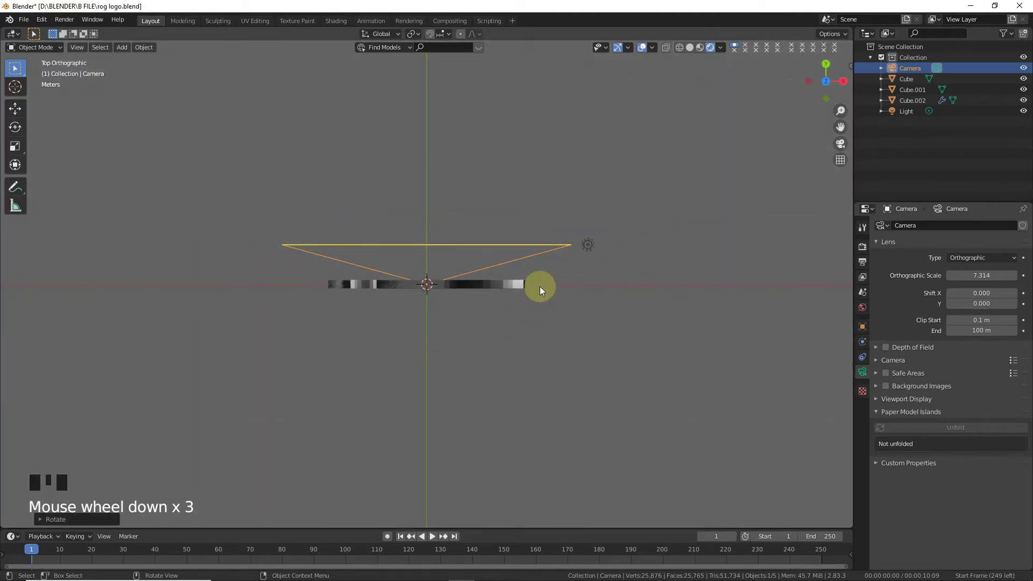
{"action": "left_click", "coordinate": [690, 47]}
{"action": "mouse_move", "coordinate": [811, 97]}
{"action": "left_mouse_down"}
{"action": "mouse_move", "coordinate": [824, 90]}
{"action": "mouse_move", "coordinate": [477, 253]}
{"action": "left_mouse_up"}
{"action": "key", "text": "shift+a"}
{"action": "mouse_move", "coordinate": [334, 186]}
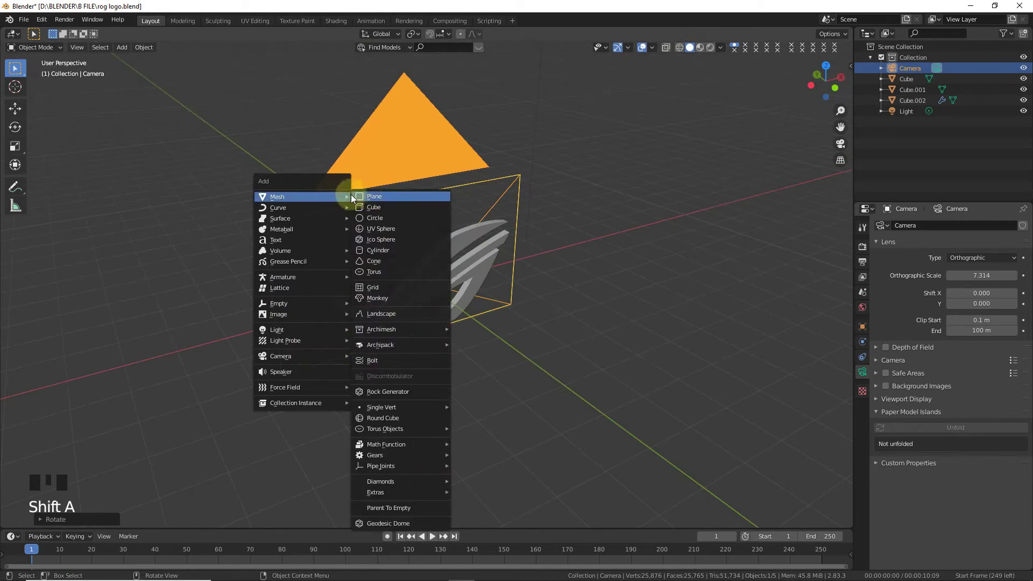
{"action": "left_click", "coordinate": [366, 197]}
{"action": "type", "text": "r"}
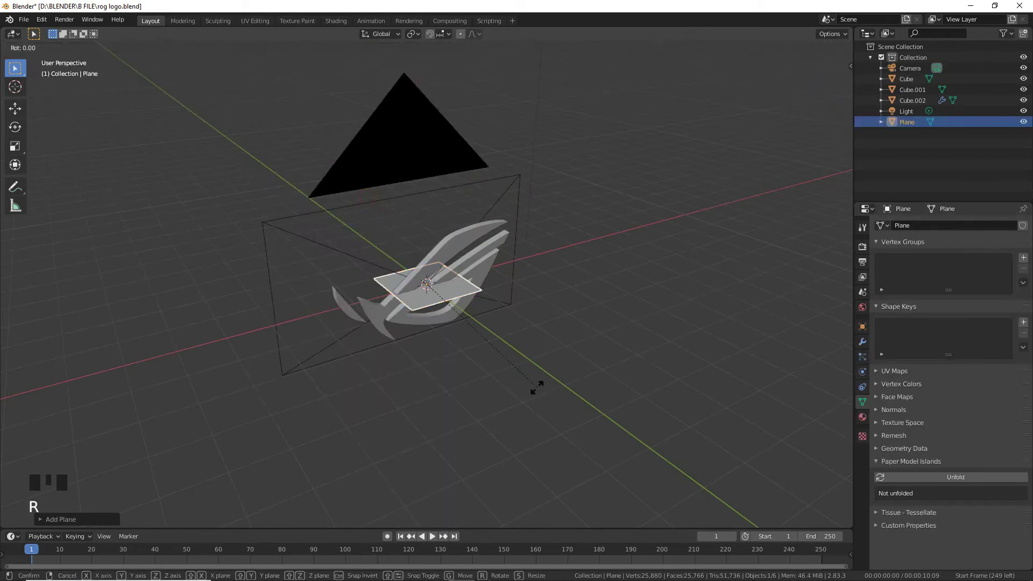
{"action": "type", "text": "90"}
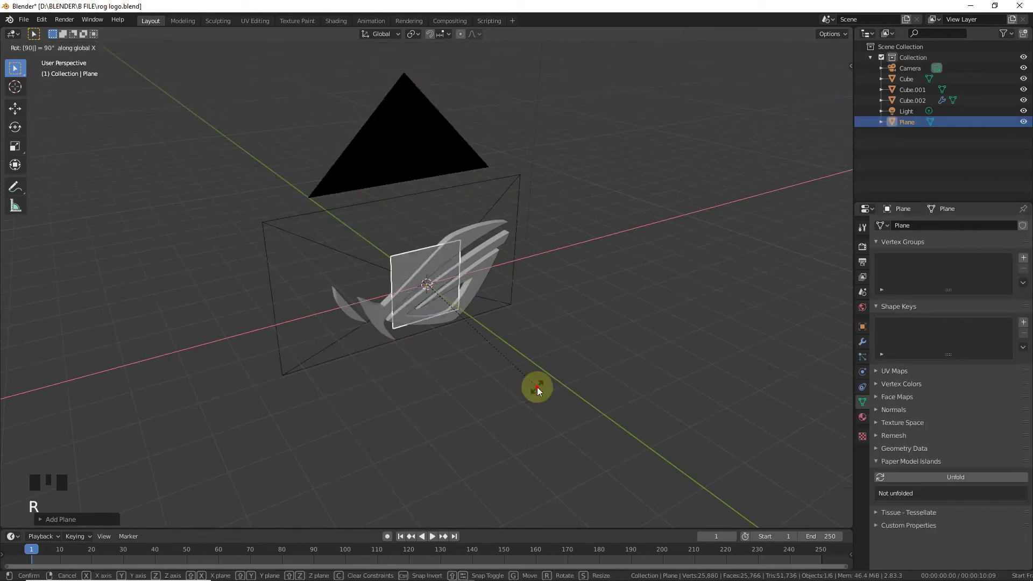
{"action": "left_click", "coordinate": [538, 387]}
- Move the plane behind the logo and scale it up to fill the camera frame
{"action": "left_click", "coordinate": [15, 108]}
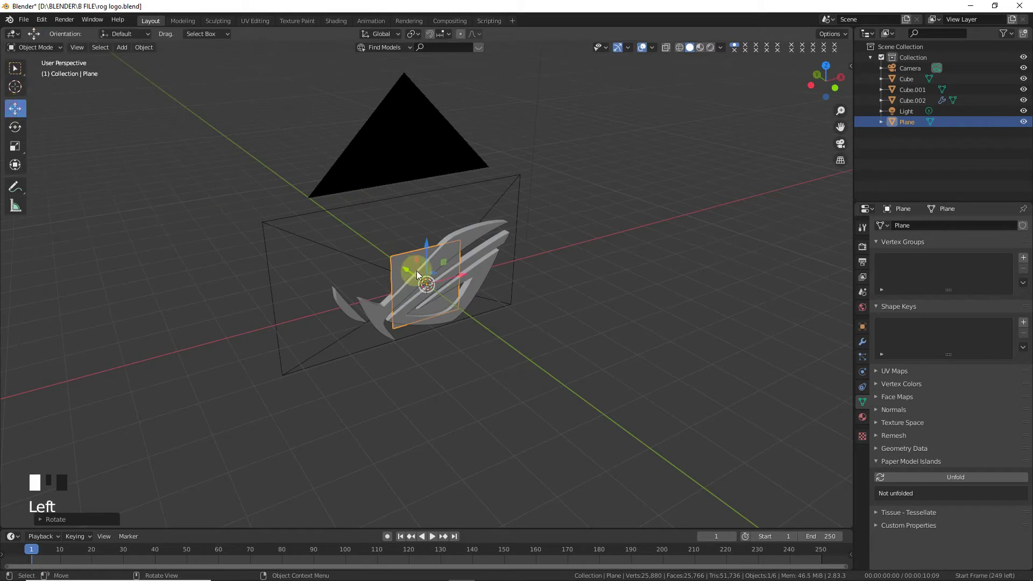
{"action": "left_click_drag", "start_coordinate": [404, 261], "coordinate": [346, 224]}
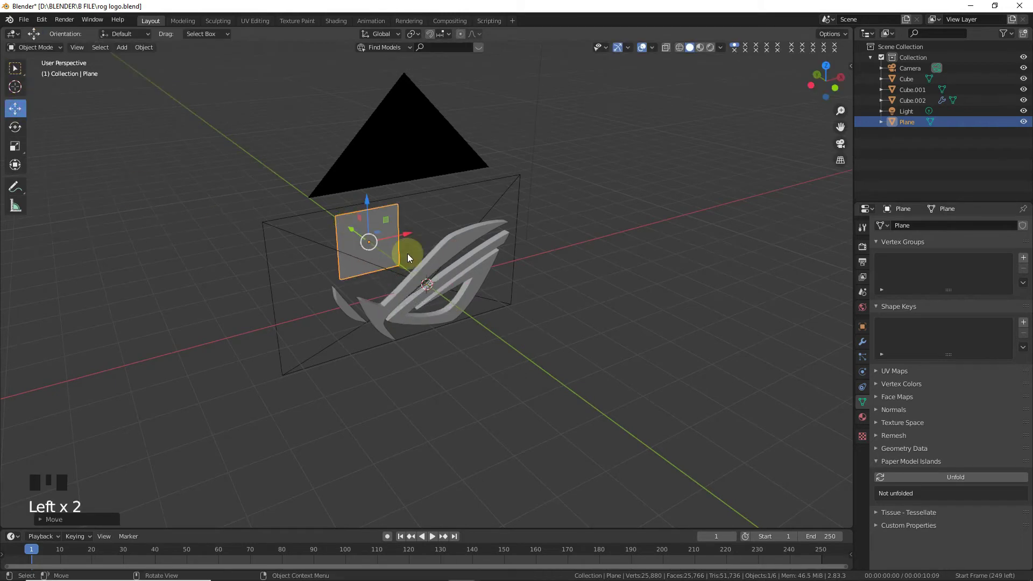
{"action": "key", "text": "KP_0"}
{"action": "key", "text": "s"}
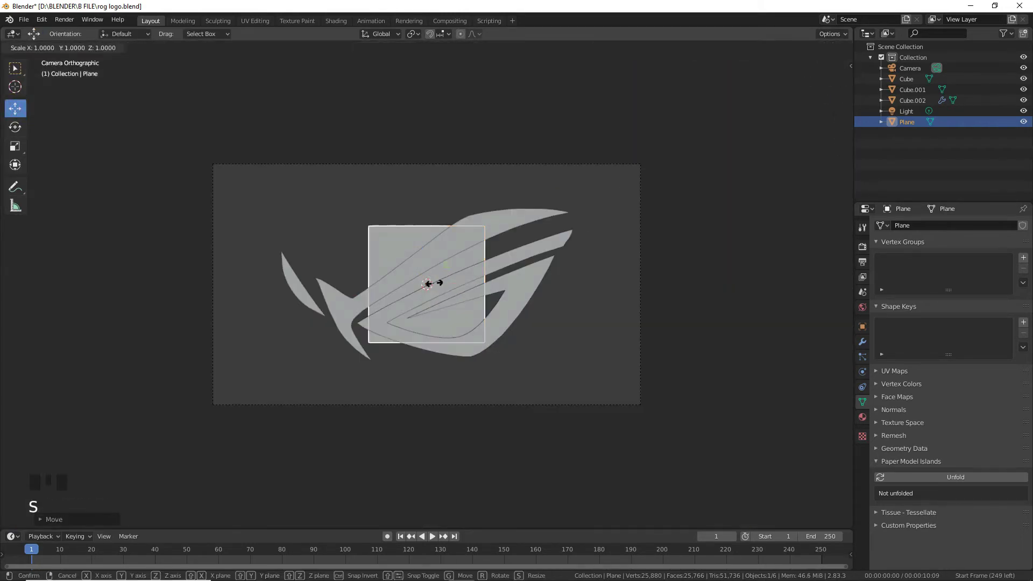
{"action": "left_click", "coordinate": [501, 285]}
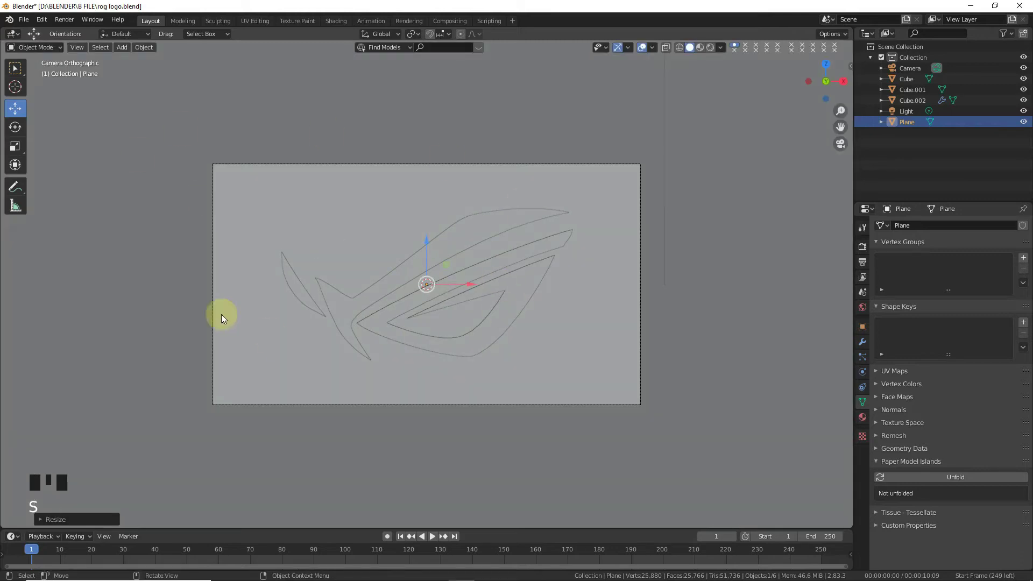
{"action": "key", "text": "KP_7"}
{"action": "mouse_move", "coordinate": [826, 81]}
{"action": "left_mouse_down"}
{"action": "mouse_move", "coordinate": [816, 107]}
{"action": "mouse_move", "coordinate": [832, 102]}
{"action": "mouse_move", "coordinate": [825, 95]}
{"action": "left_mouse_up"}
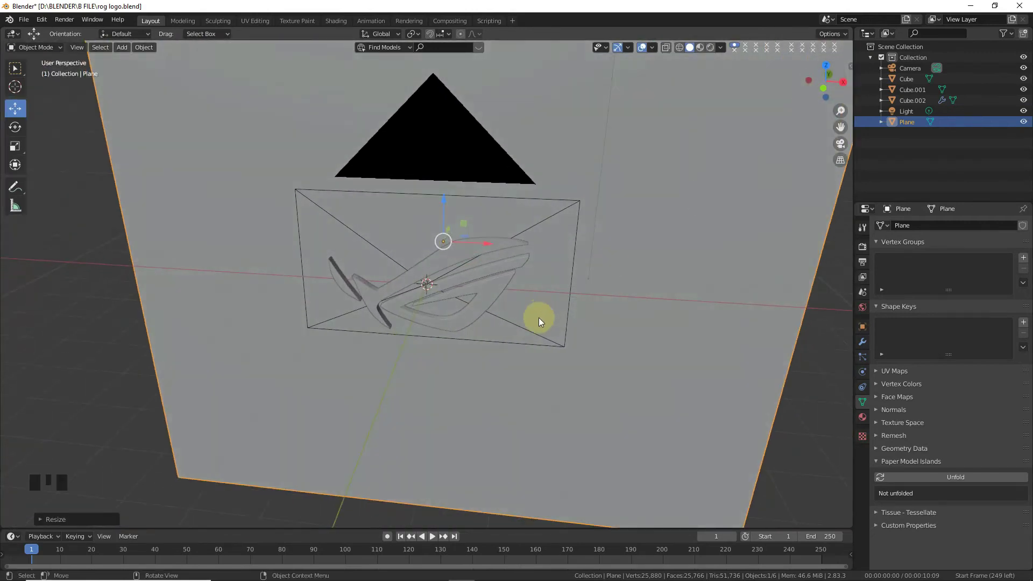
{"action": "key", "text": "KP_0"}
{"action": "left_click", "coordinate": [711, 48]}
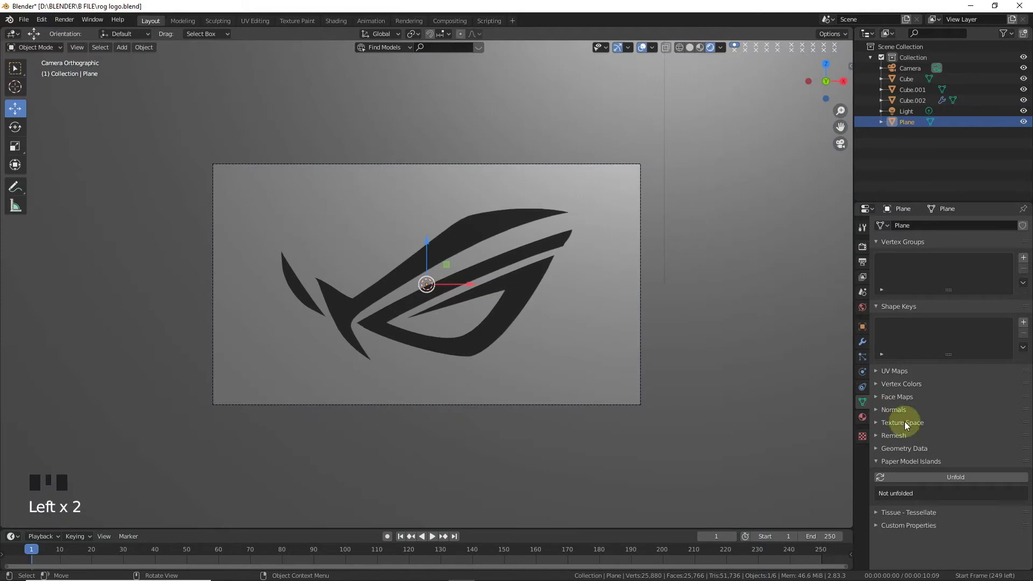
- Give the plane new Material.002 with near-black 141414 base colour and Metallic 1.0
{"action": "left_click", "coordinate": [863, 418]}
{"action": "left_click", "coordinate": [980, 269]}
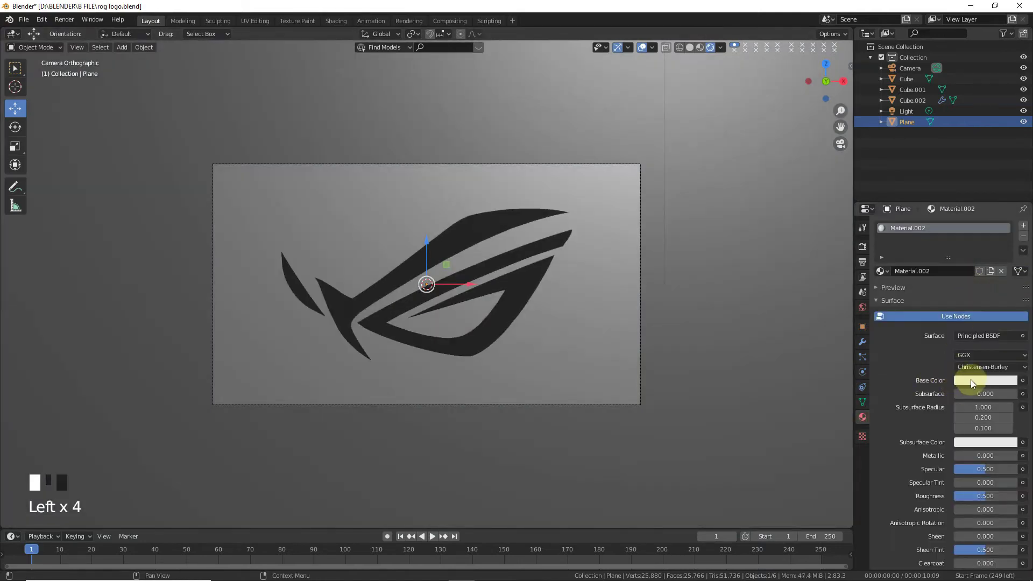
{"action": "left_click", "coordinate": [971, 379]}
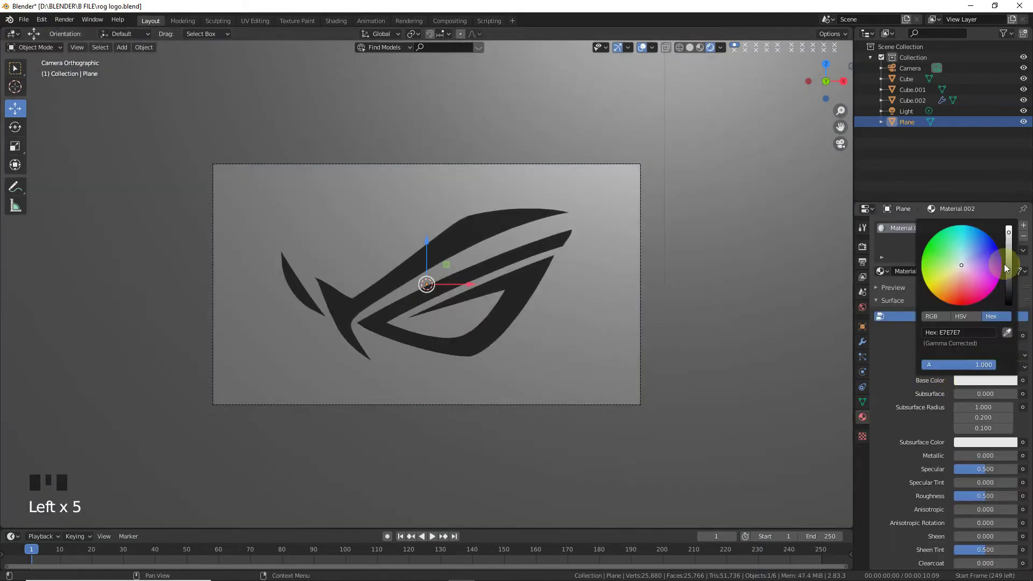
{"action": "left_click_drag", "start_coordinate": [1009, 229], "coordinate": [1009, 294]}
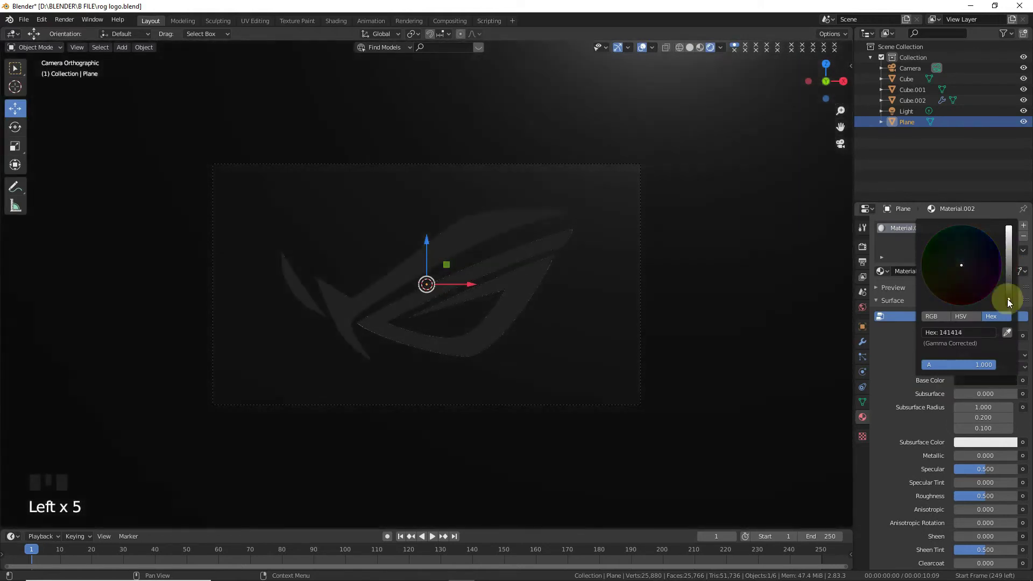
{"action": "left_click", "coordinate": [985, 456]}
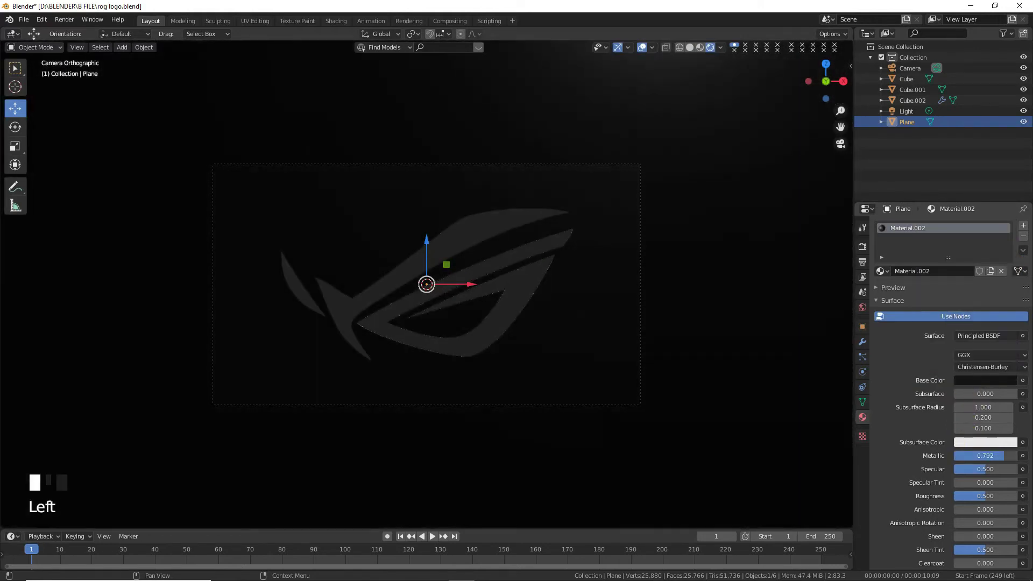
{"action": "left_click_drag", "start_coordinate": [985, 456], "coordinate": [1016, 456]}
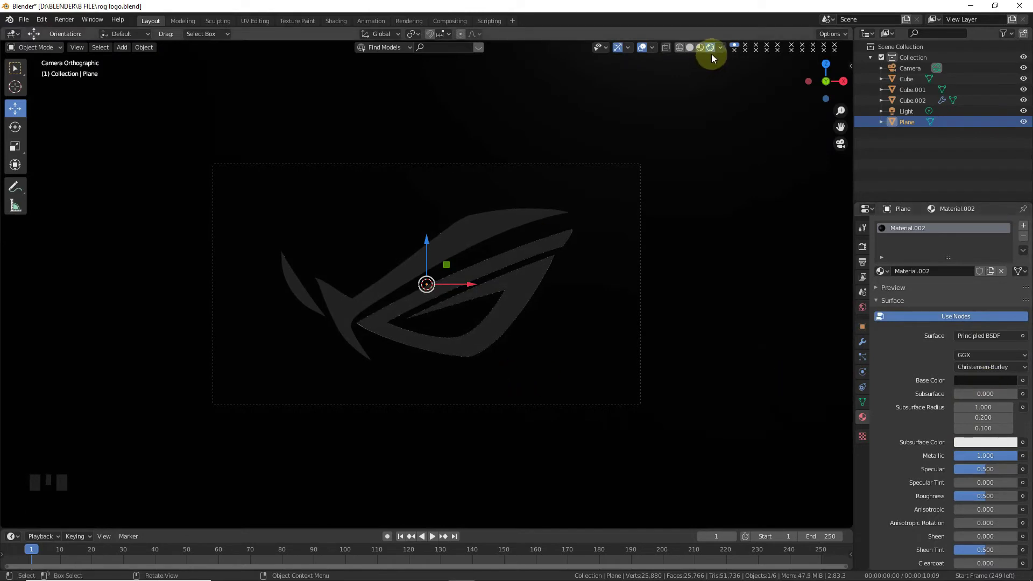
{"action": "left_click", "coordinate": [689, 47]}
- Add a 10 W Area light and move it about 4.26 m from the logo
{"action": "key", "text": "KP_7"}
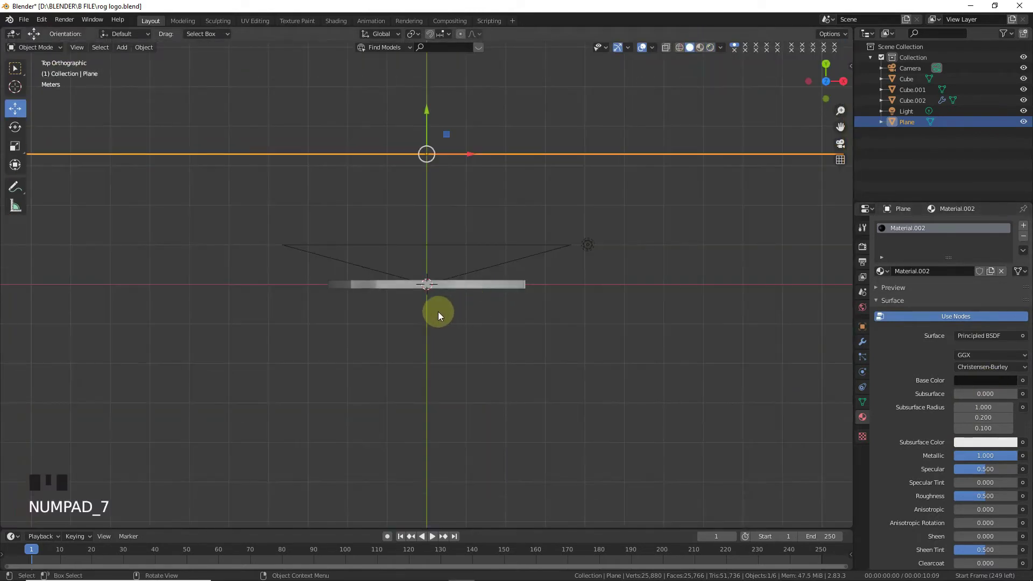
{"action": "key", "text": "shift+a"}
{"action": "mouse_move", "coordinate": [419, 446]}
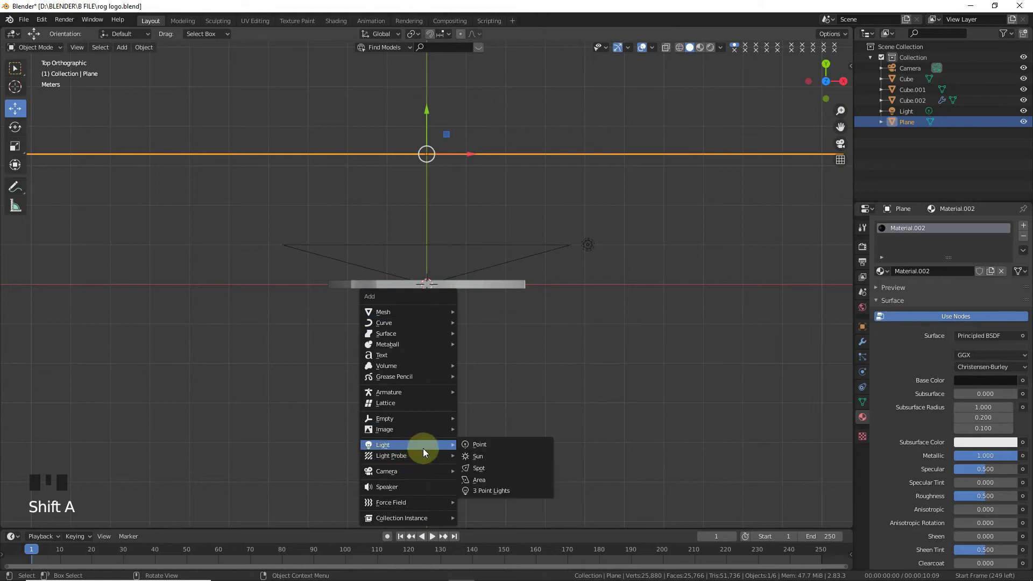
{"action": "left_click", "coordinate": [494, 479]}
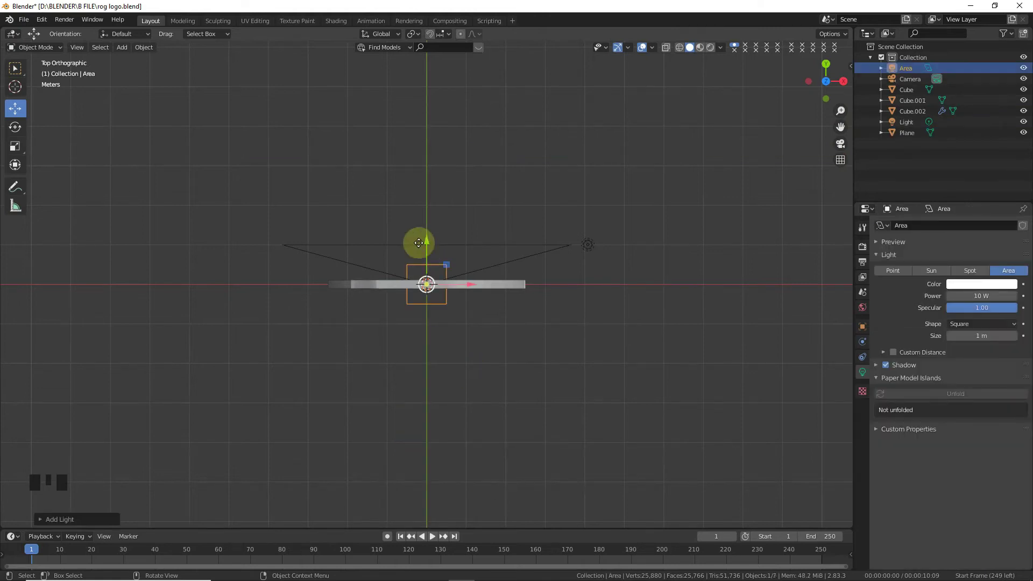
{"action": "left_click_drag", "start_coordinate": [421, 247], "coordinate": [425, 426]}
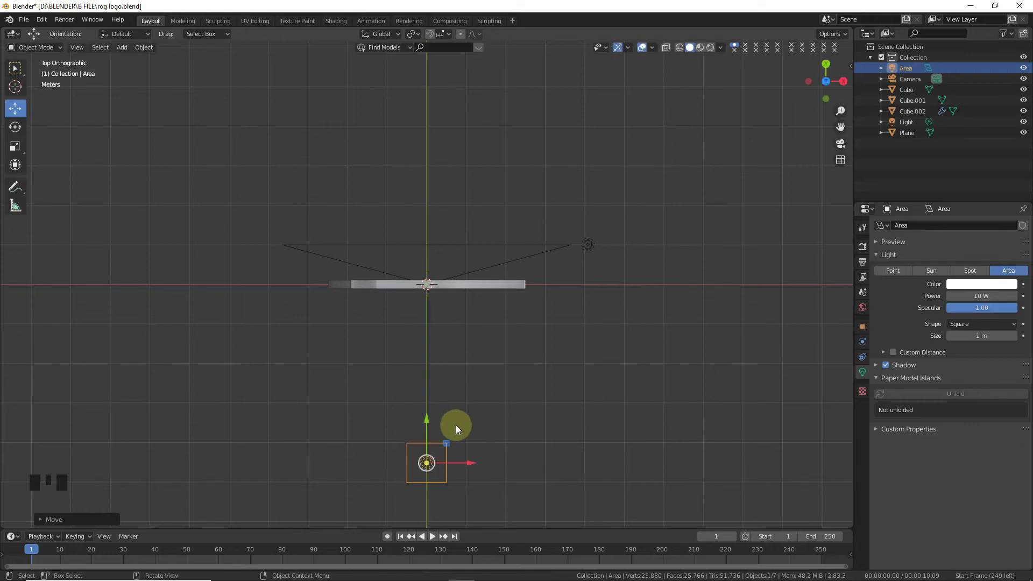
- Rotate the Area light 90° about X and return to the camera view
{"action": "key", "text": "r"}
{"action": "type", "text": "x"}
{"action": "type", "text": "90"}
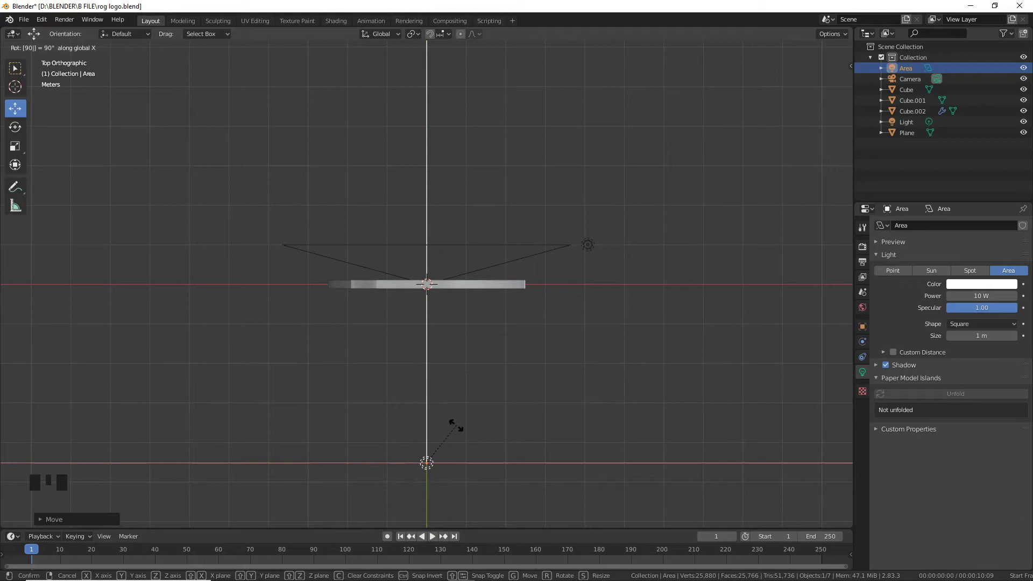
{"action": "left_click", "coordinate": [456, 427]}
{"action": "left_click_drag", "start_coordinate": [826, 81], "coordinate": [786, 76]}
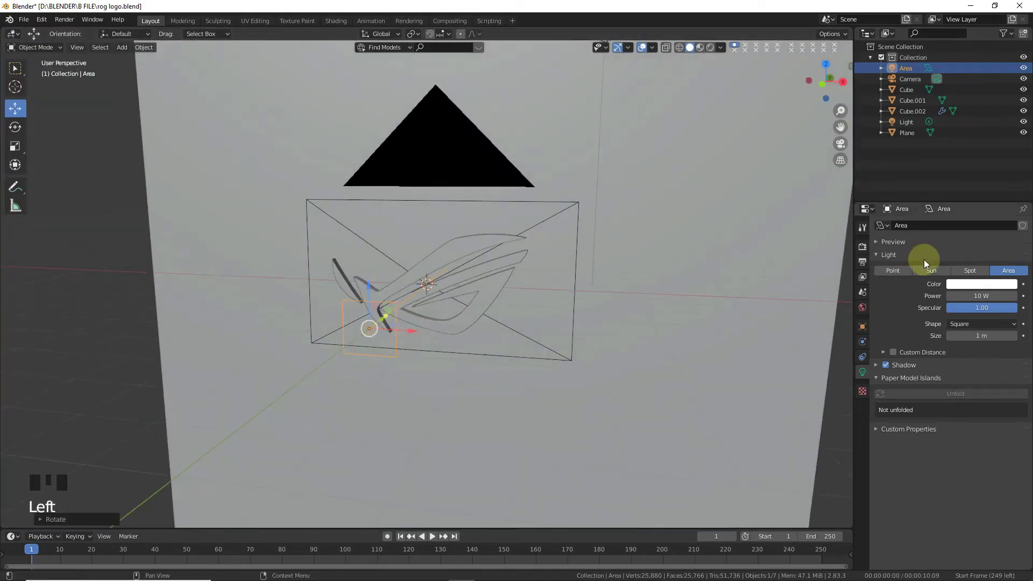
{"action": "key", "text": "KP_0"}
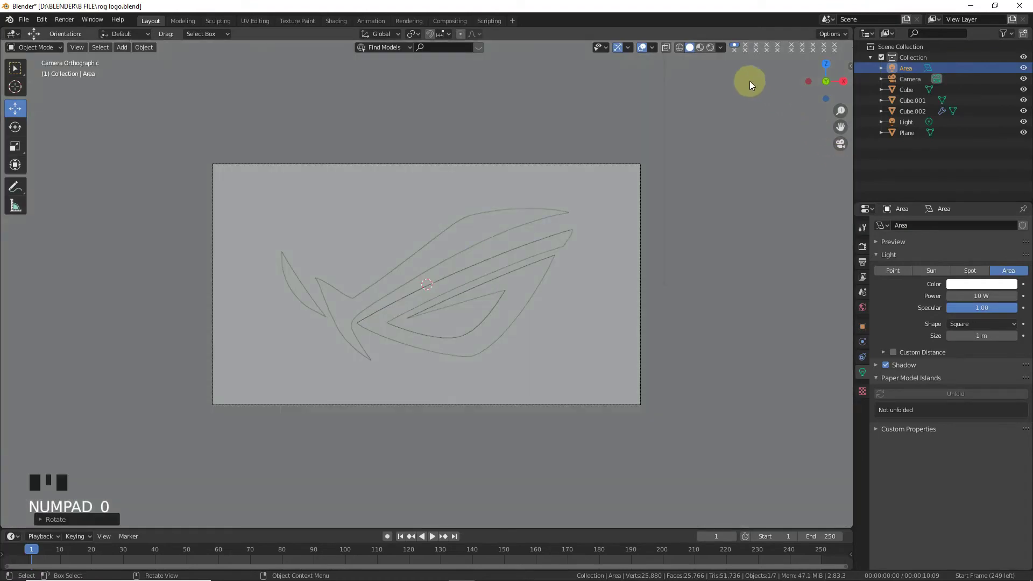
- Set the Area light's power to 1000 W in a rendered preview
{"action": "left_click", "coordinate": [711, 48]}
{"action": "double_click", "coordinate": [967, 295]}
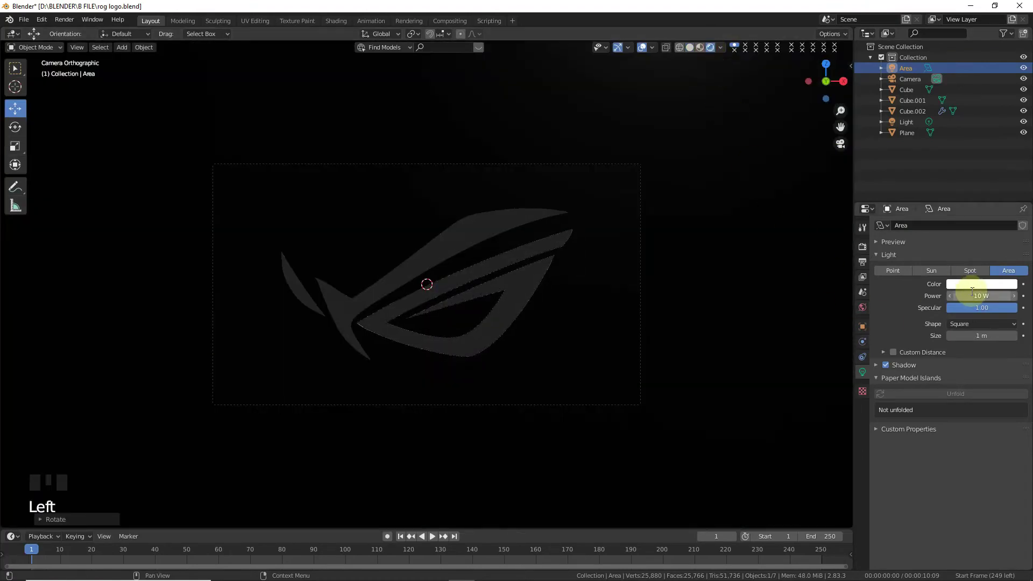
{"action": "type", "text": "1000"}
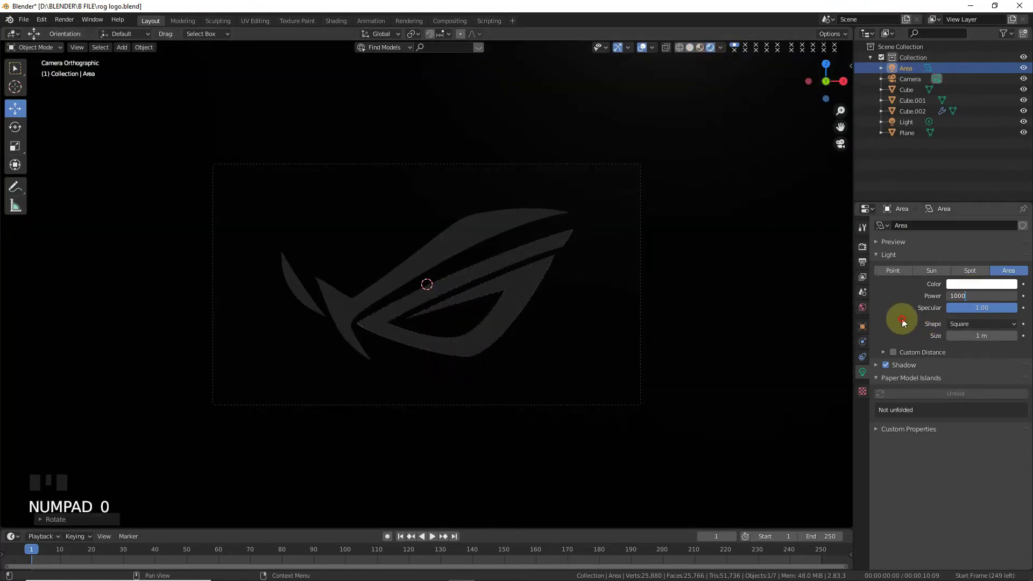
{"action": "key", "text": "Return"}
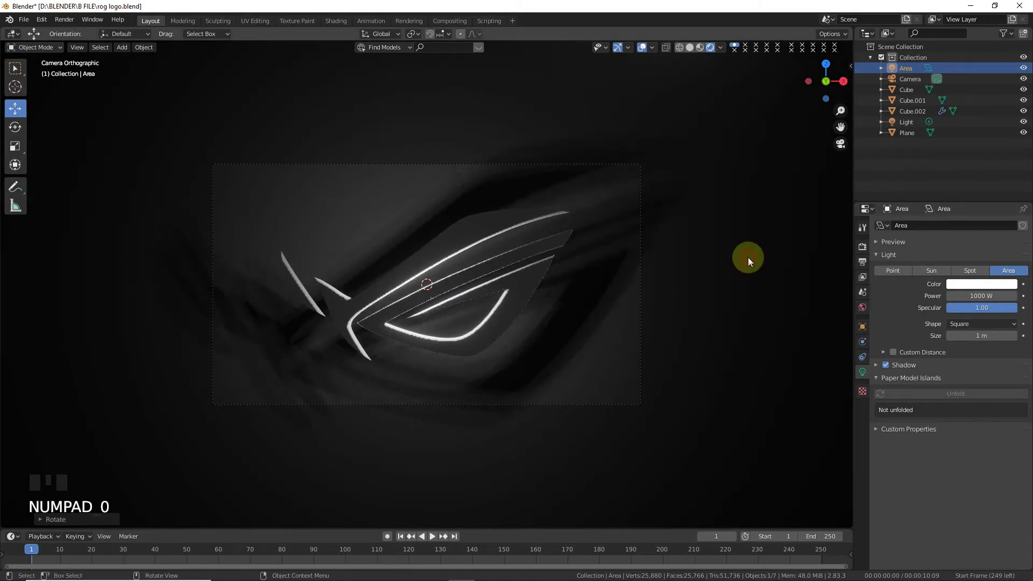
- Set the backdrop plane's base colour to black
{"action": "left_click", "coordinate": [748, 257]}
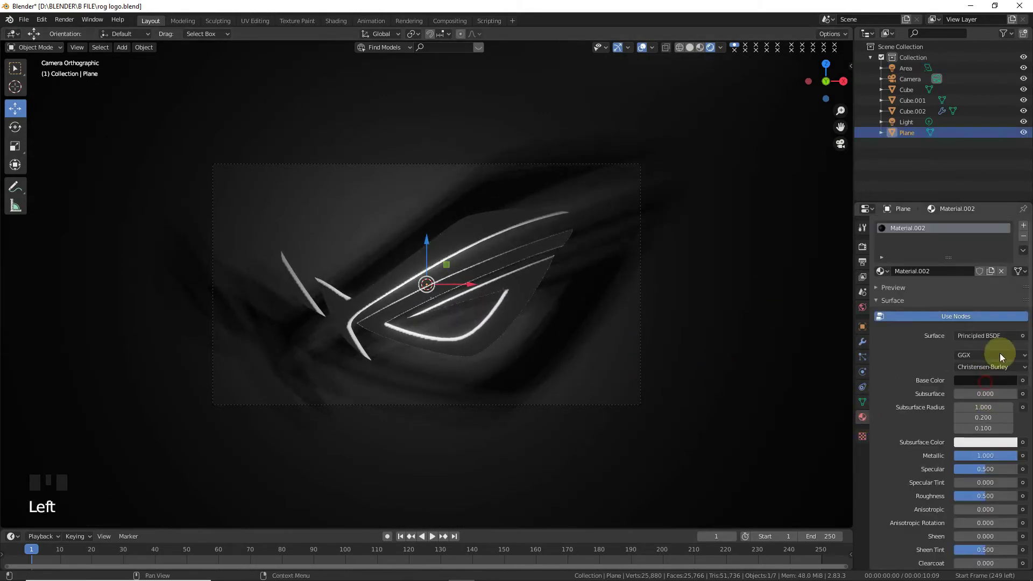
{"action": "left_click", "coordinate": [988, 382]}
{"action": "left_click", "coordinate": [1008, 304]}
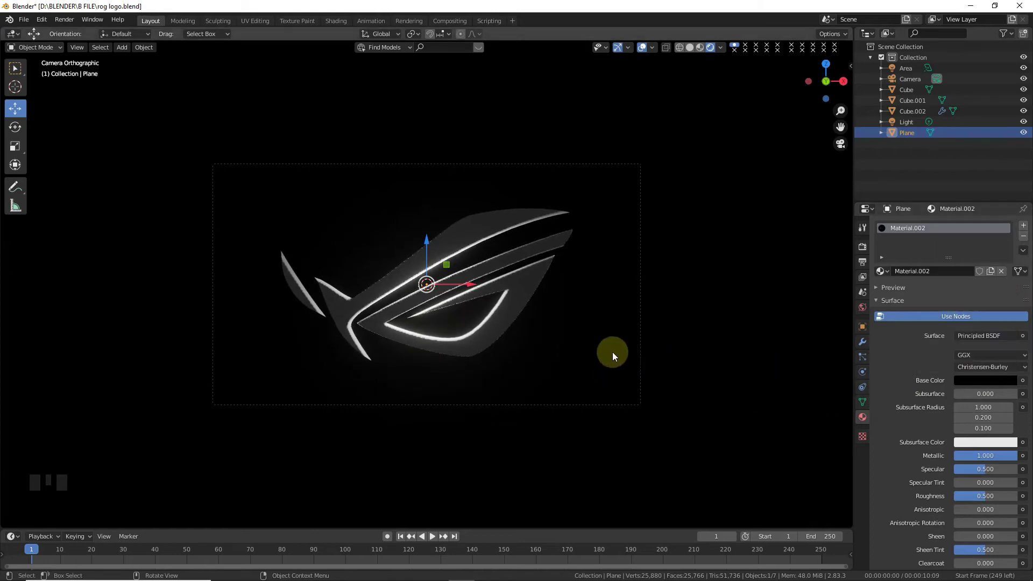
{"action": "key", "text": "KP_7"}
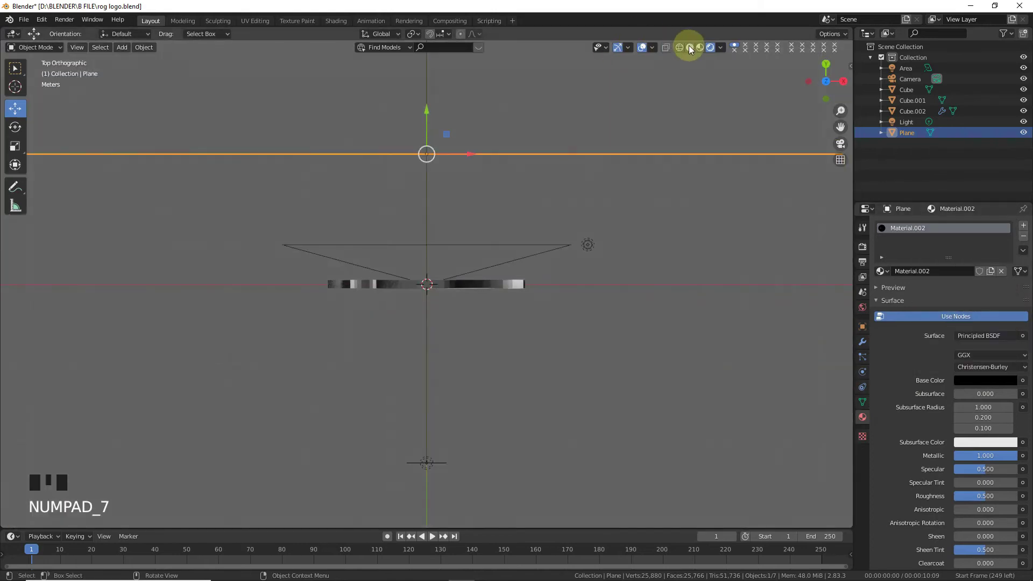
- Duplicate the Area light along X as Area.001 and resize it
{"action": "left_click", "coordinate": [690, 47]}
{"action": "left_click", "coordinate": [421, 467]}
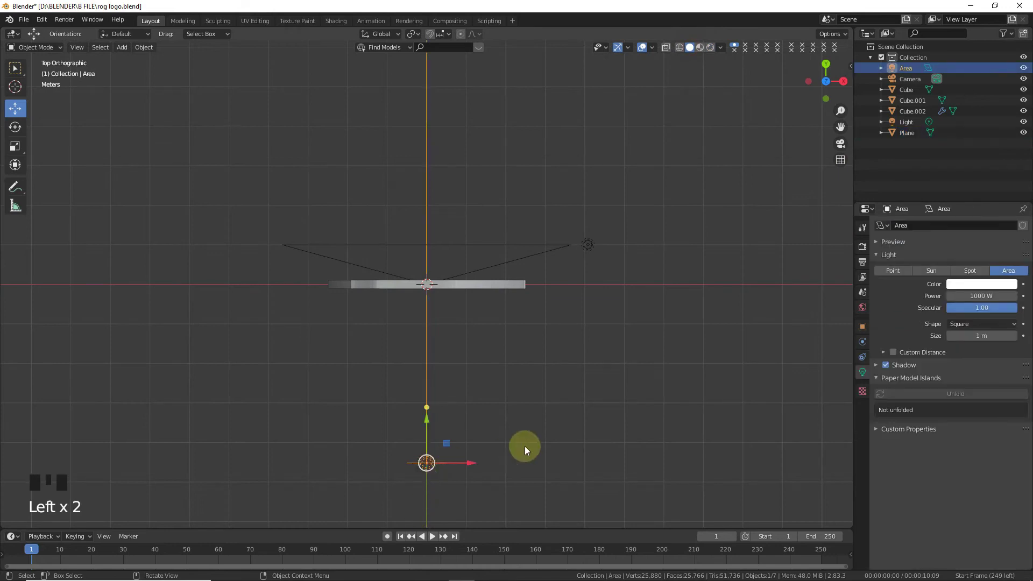
{"action": "key", "text": "shift+d"}
{"action": "key", "text": "x"}
{"action": "left_click", "coordinate": [525, 447]}
{"action": "key", "text": "s"}
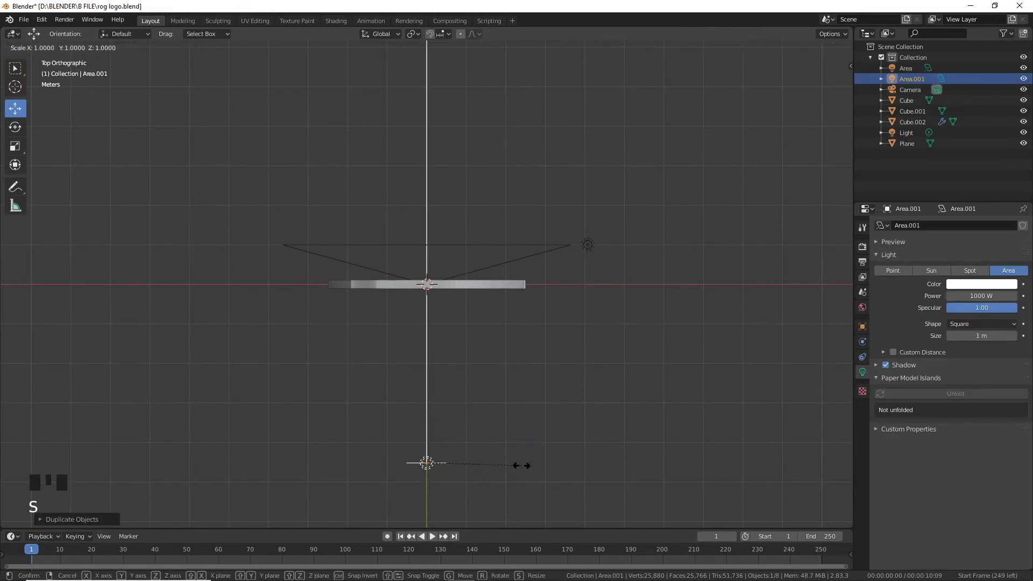
{"action": "left_click", "coordinate": [578, 458]}
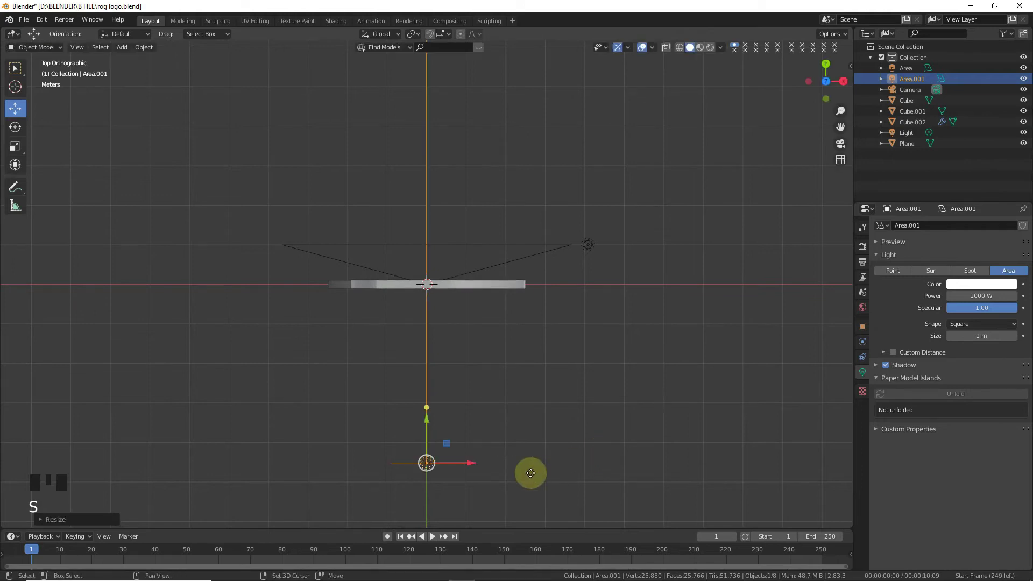
- Duplicate Area.001 into Area.002, placed to the left along X
{"action": "key", "text": "shift+d"}
{"action": "key", "text": "x"}
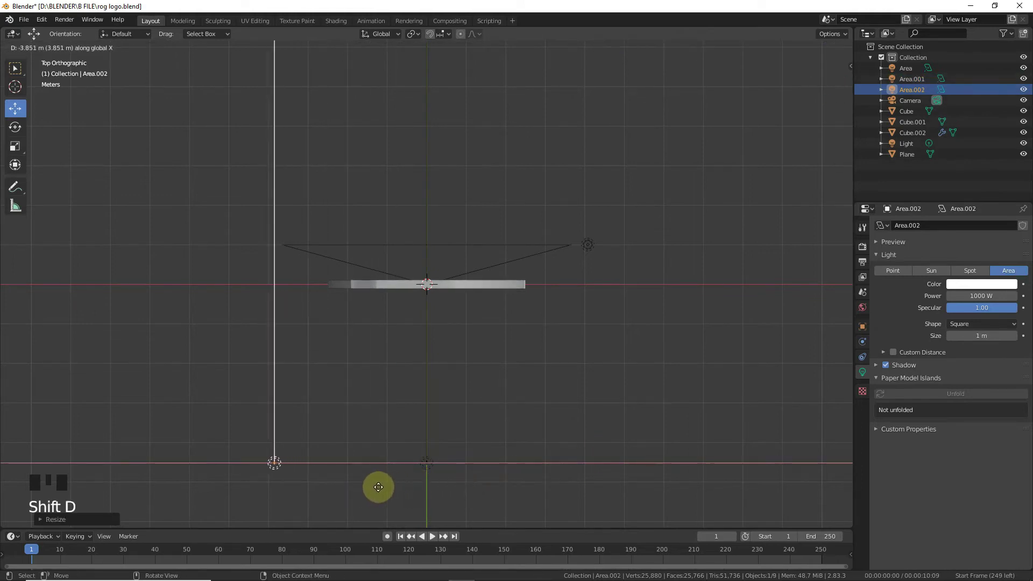
{"action": "left_click", "coordinate": [372, 488]}
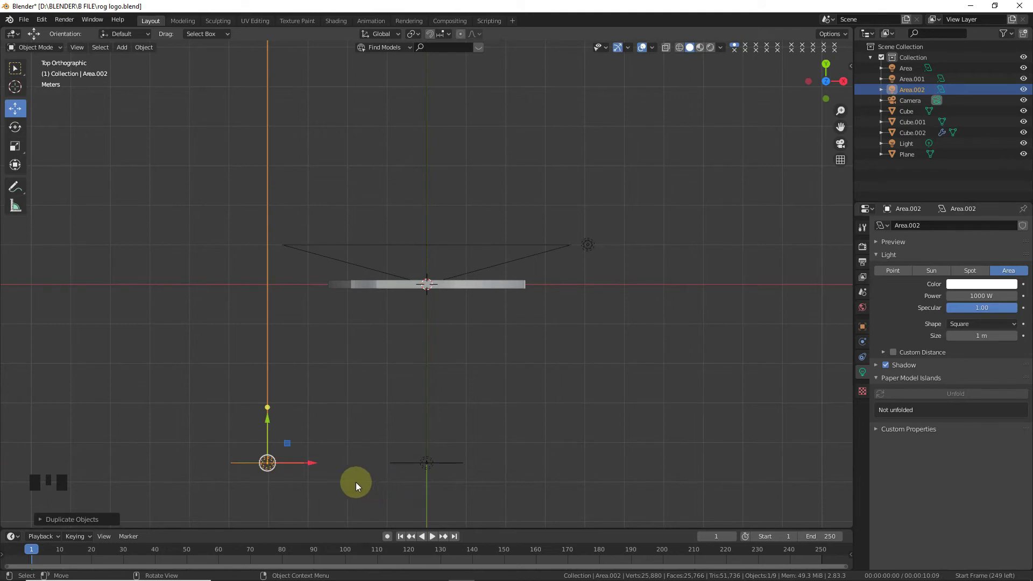
{"action": "left_click_drag", "start_coordinate": [310, 472], "coordinate": [351, 462]}
- Duplicate Area.002 into Area.003 further left, nudging it into place
{"action": "key", "text": "shift+d"}
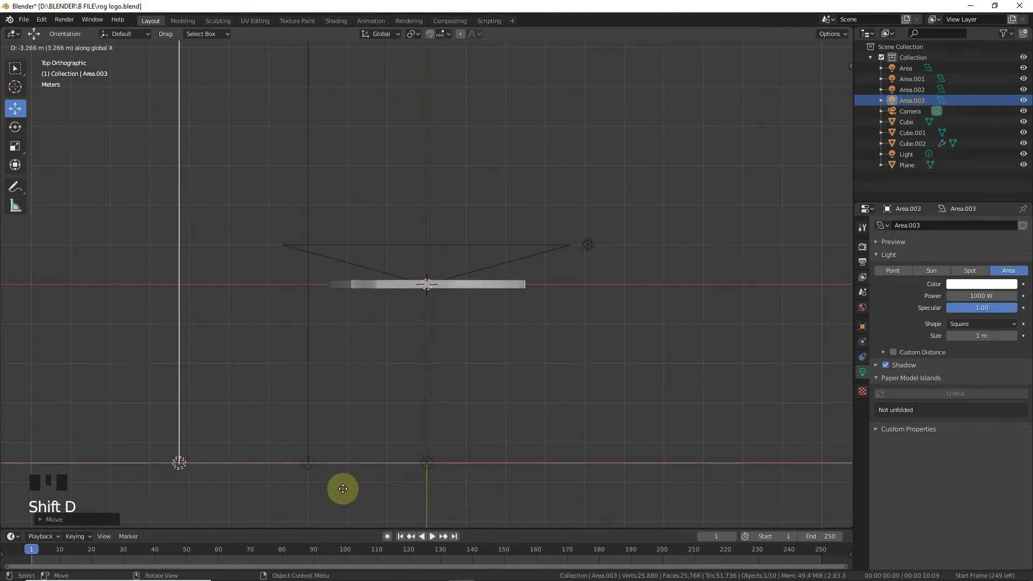
{"action": "left_click", "coordinate": [330, 488]}
{"action": "left_click_drag", "start_coordinate": [207, 463], "coordinate": [221, 463]}
{"action": "left_click_drag", "start_coordinate": [818, 86], "coordinate": [609, 269]}
- Tint the Area.002 light blue (7E7EFF) and the Area.003 light yellow
{"action": "left_click", "coordinate": [502, 343]}
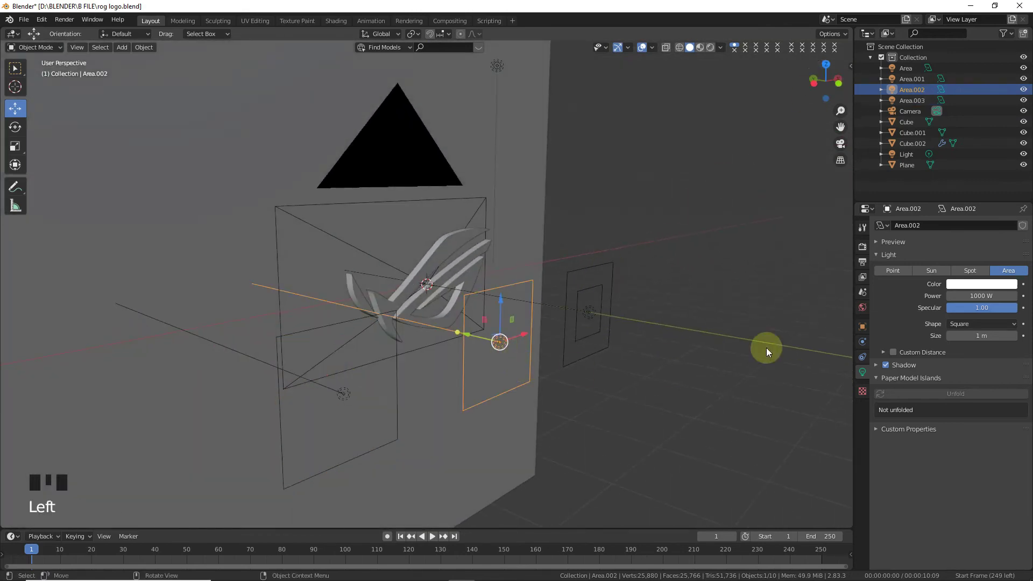
{"action": "left_click", "coordinate": [976, 284]}
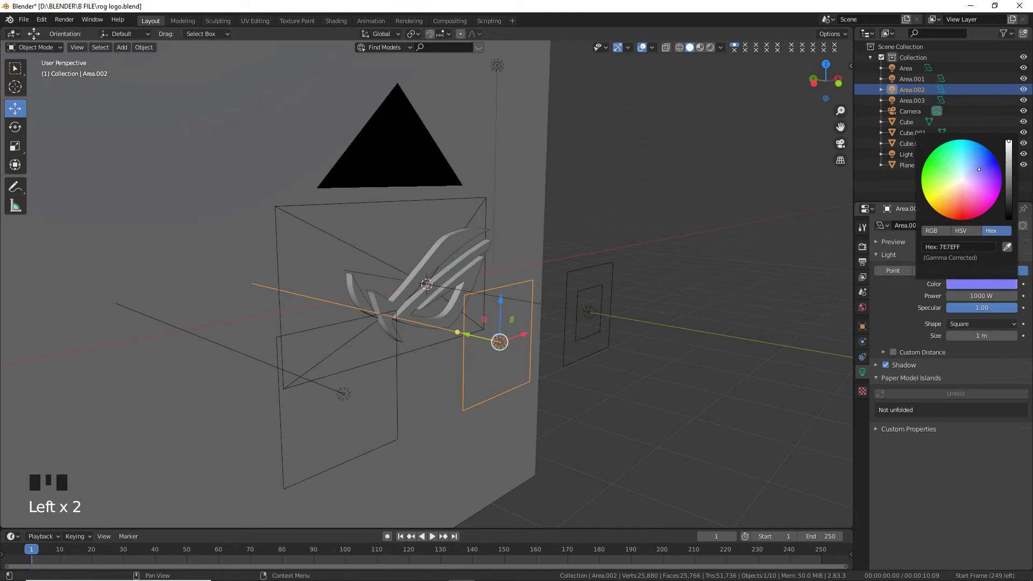
{"action": "left_click", "coordinate": [347, 394]}
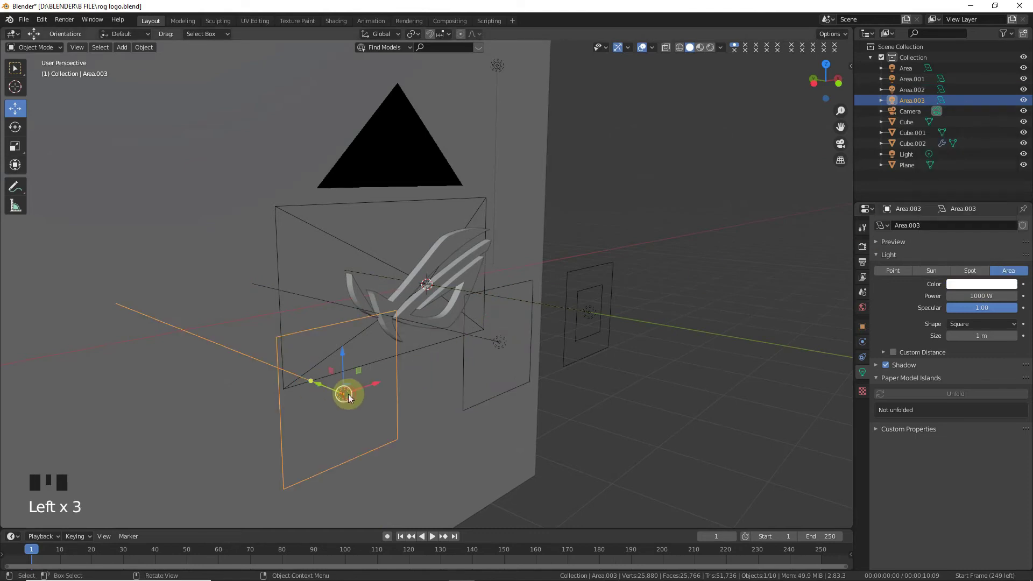
{"action": "left_click", "coordinate": [984, 283]}
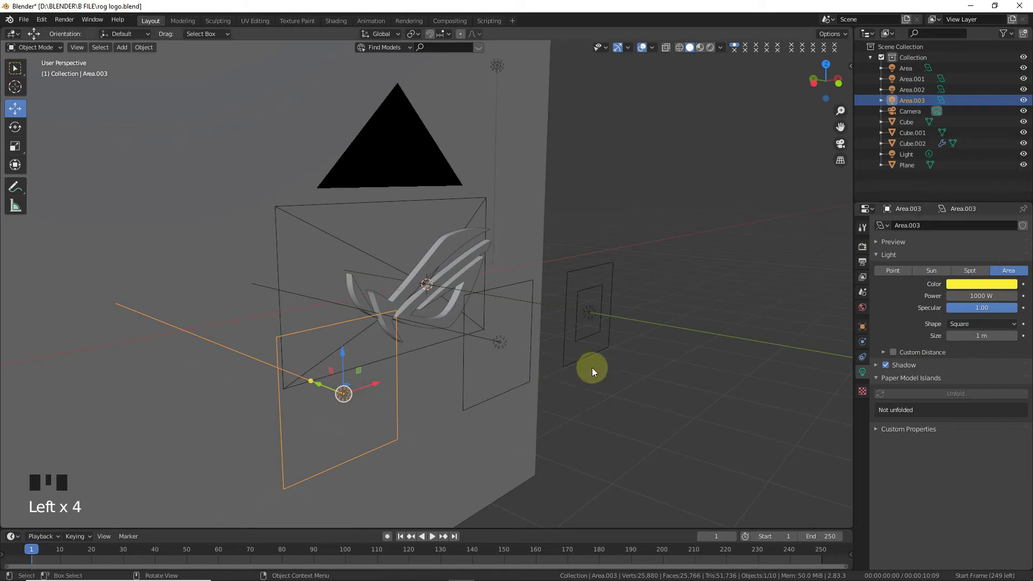
- Add an Arrows Empty at the ROG logo's centre
{"action": "key", "text": "shift+a"}
{"action": "mouse_move", "coordinate": [598, 389]}
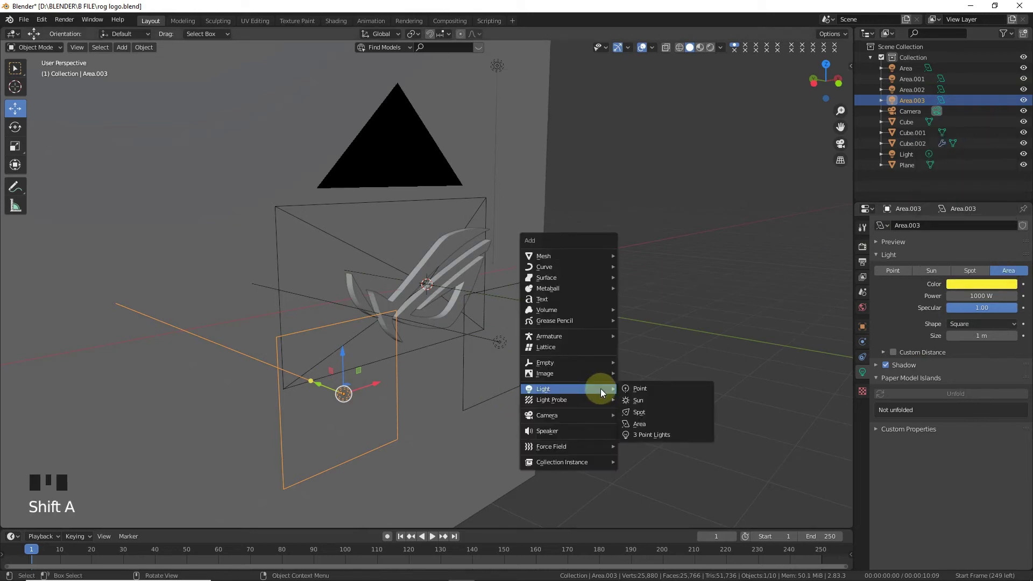
{"action": "mouse_move", "coordinate": [607, 363]}
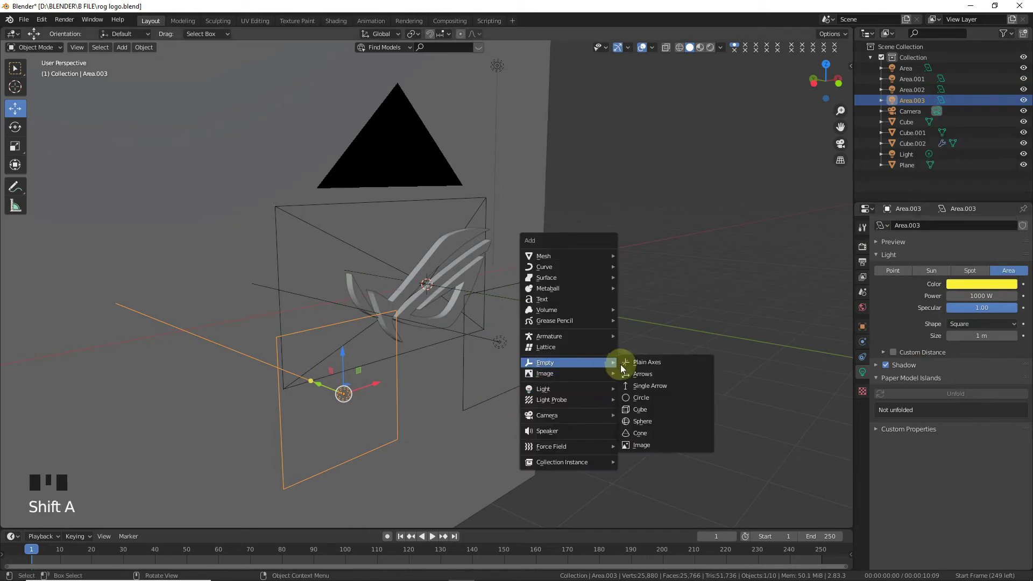
{"action": "left_click", "coordinate": [642, 375]}
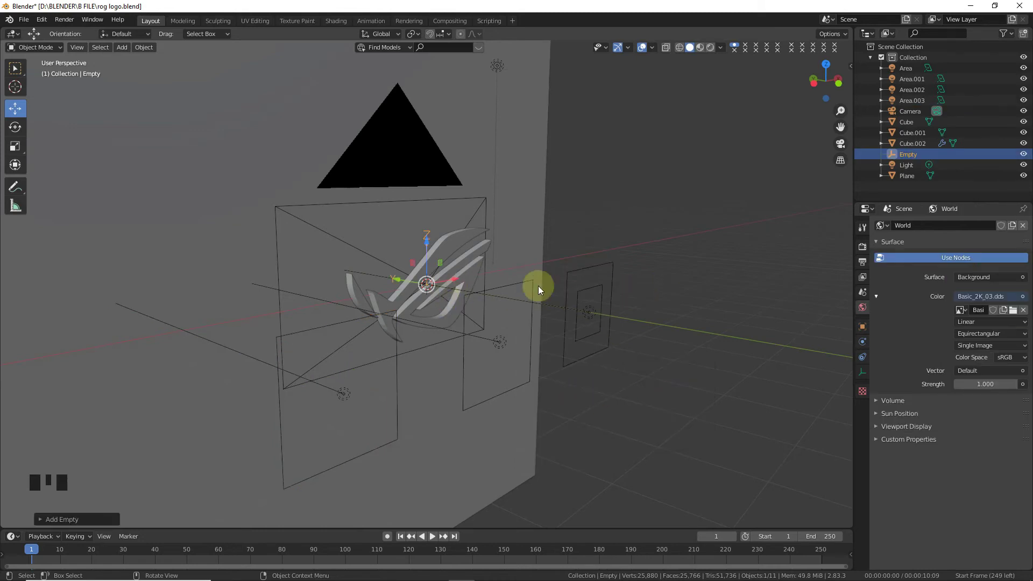
- Select Area.001, Area.002 and Area.003, with the Empty as the active object
{"action": "left_click", "coordinate": [599, 312]}
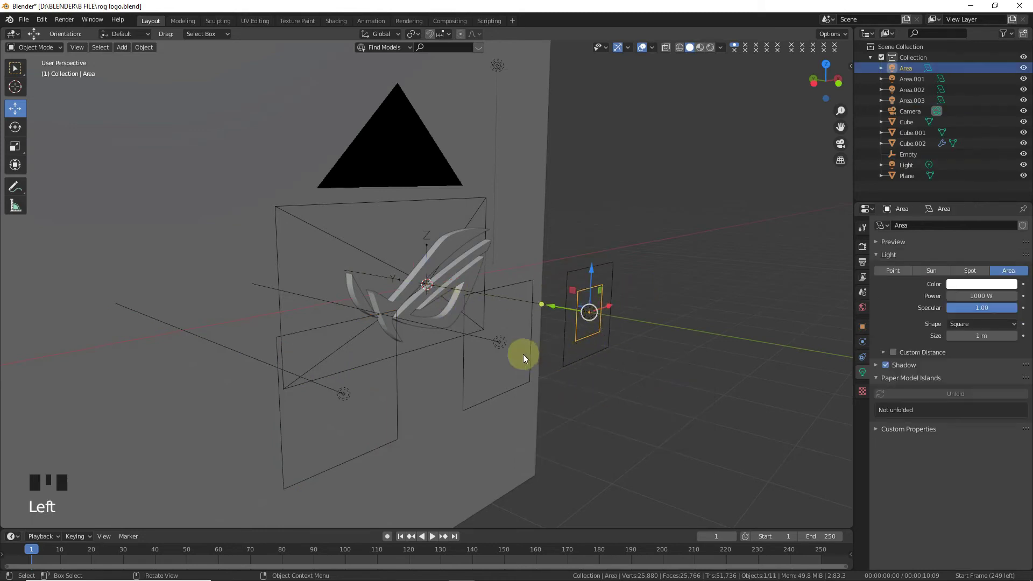
{"action": "left_click", "coordinate": [501, 341], "text": "shift"}
{"action": "left_click", "coordinate": [346, 394], "text": "shift"}
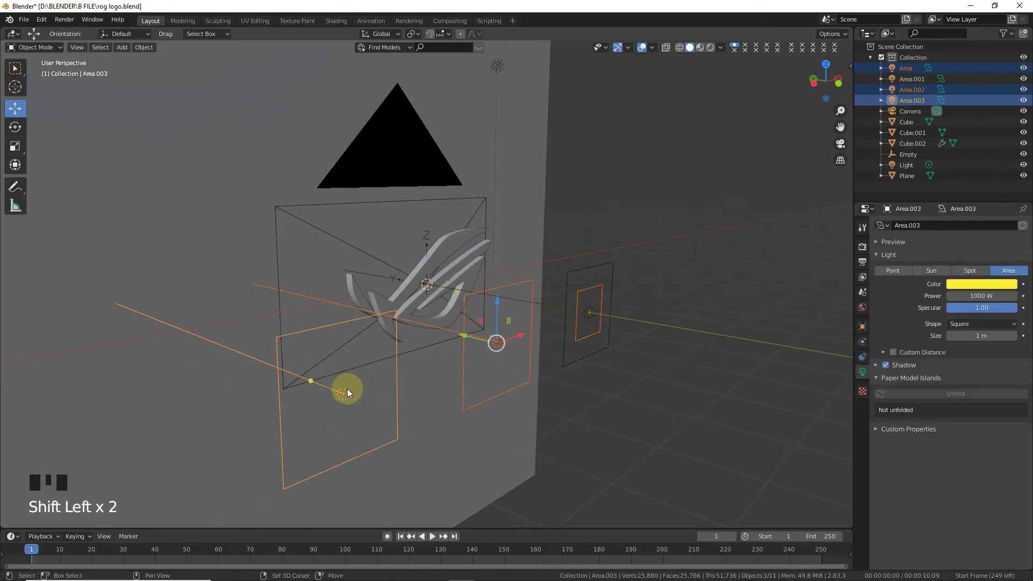
{"action": "left_click", "coordinate": [592, 266]}
{"action": "left_click", "coordinate": [464, 373], "text": "shift"}
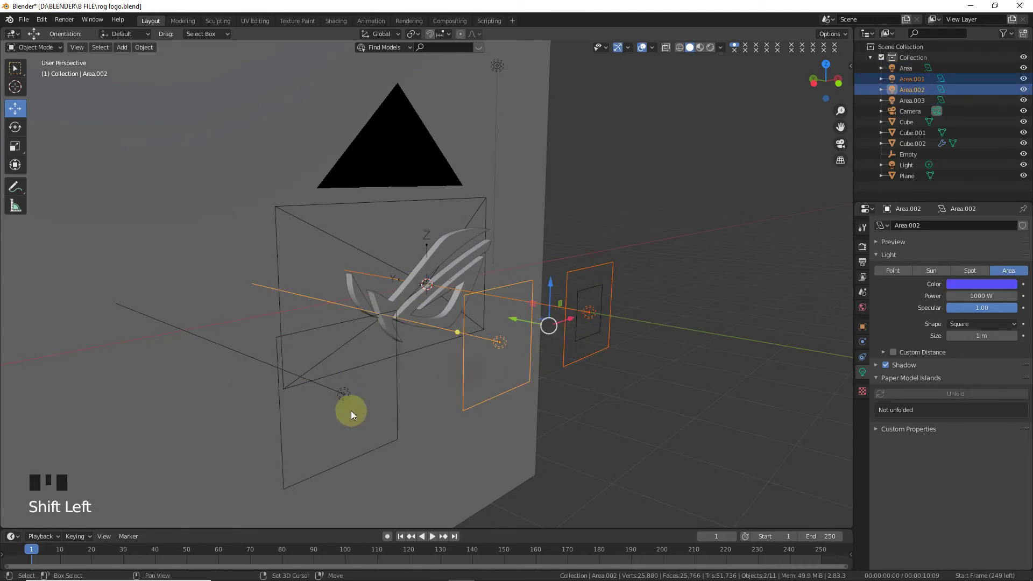
{"action": "left_click", "coordinate": [341, 400], "text": "shift"}
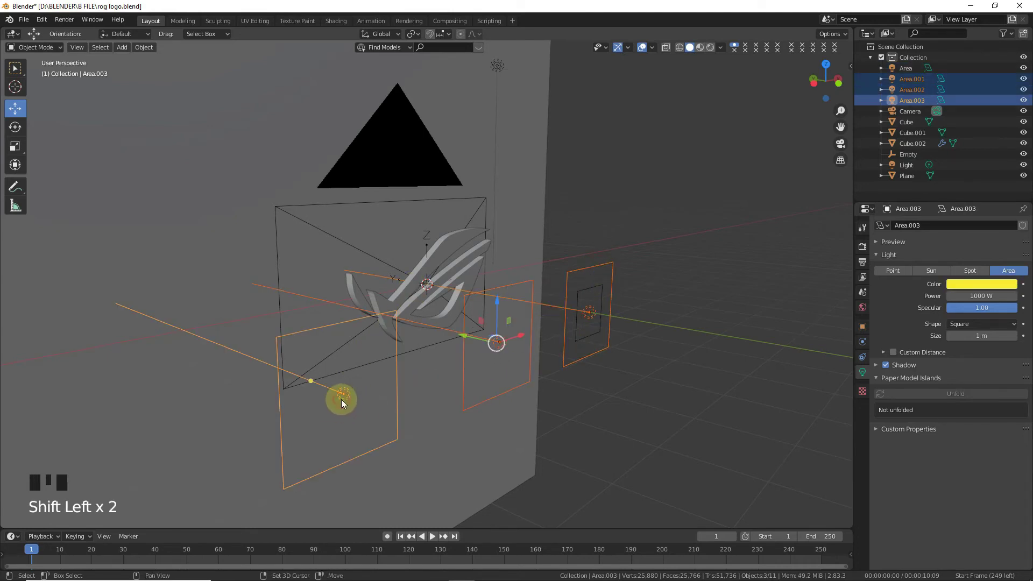
{"action": "left_click", "coordinate": [428, 248], "text": "shift"}
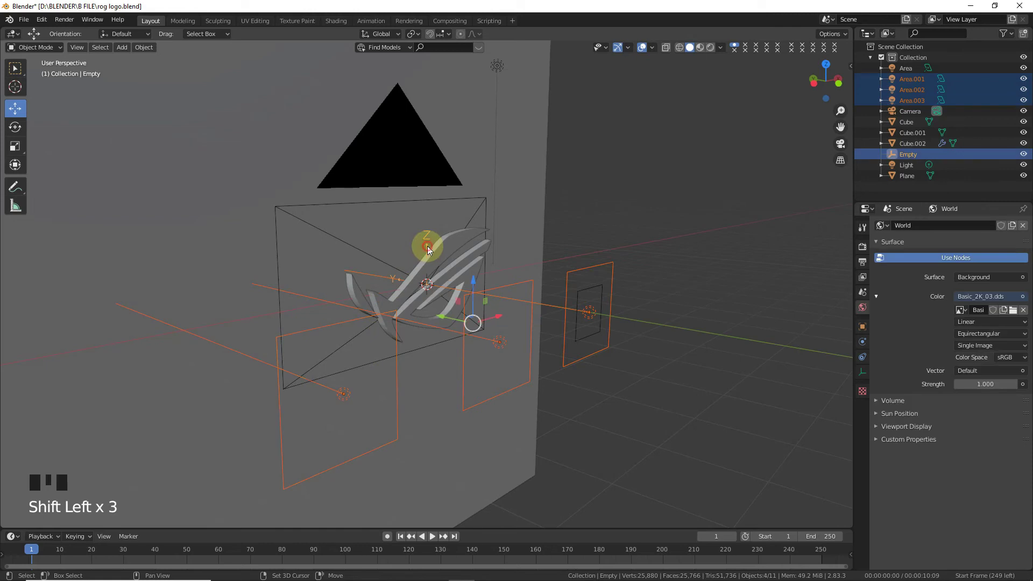
- Parent the three area lights to the Empty and test by sliding the Empty along X
{"action": "left_click", "coordinate": [144, 47]}
{"action": "mouse_move", "coordinate": [184, 193]}
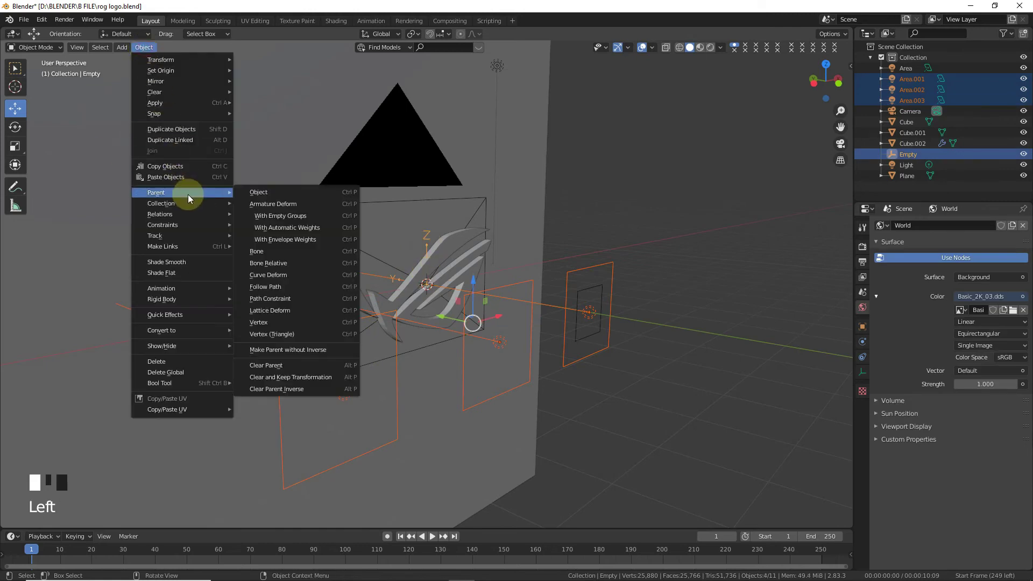
{"action": "left_click", "coordinate": [256, 193]}
{"action": "left_click", "coordinate": [464, 279]}
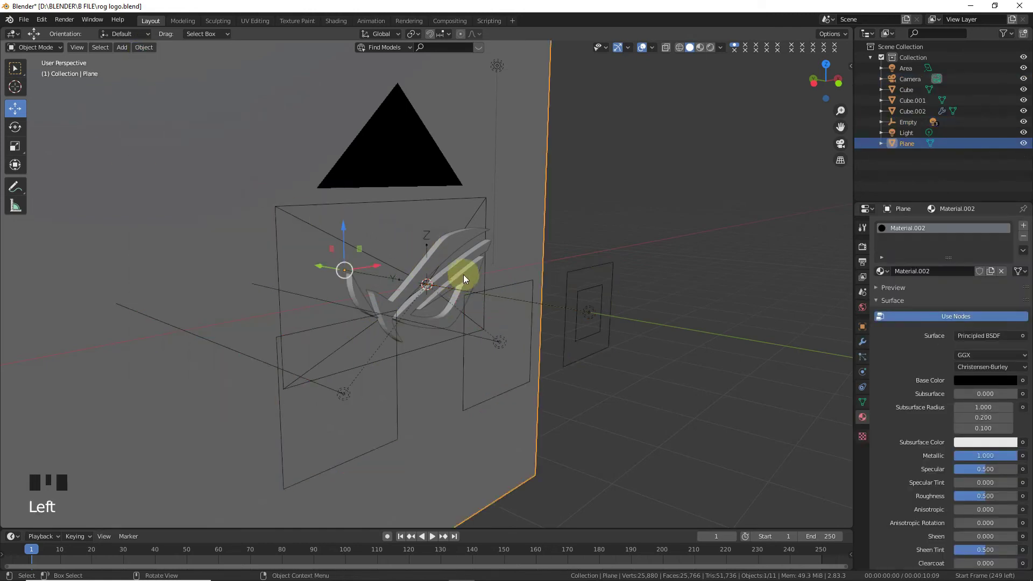
{"action": "left_click", "coordinate": [429, 247]}
{"action": "left_click_drag", "start_coordinate": [448, 280], "coordinate": [487, 302]}
- Delete the stray overlapping Area light, keeping Area.001 selected
{"action": "left_click", "coordinate": [589, 311]}
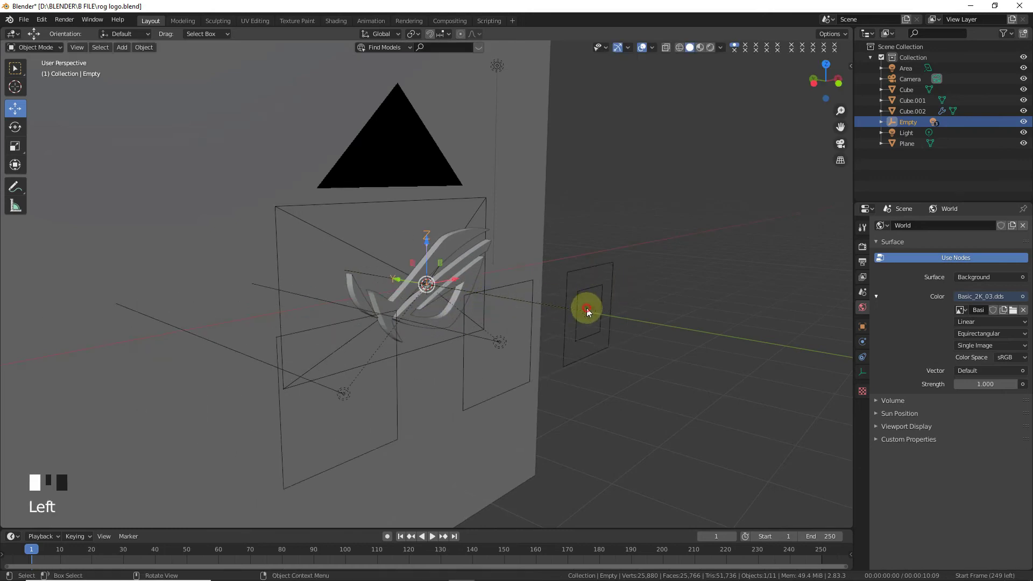
{"action": "left_click", "coordinate": [592, 318]}
{"action": "key", "text": "Delete"}
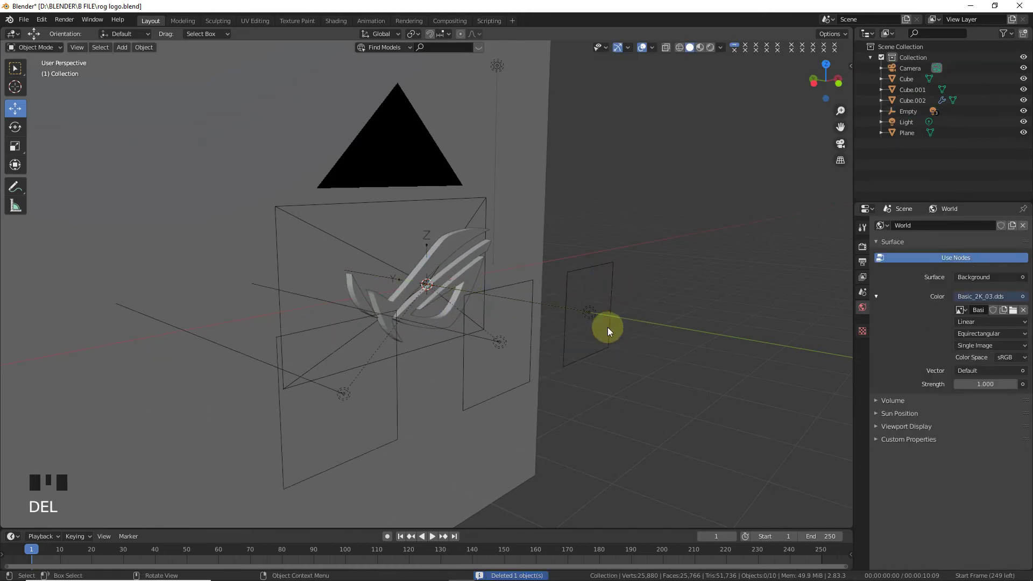
{"action": "left_click", "coordinate": [589, 277]}
{"action": "left_click_drag", "start_coordinate": [826, 81], "coordinate": [695, 67]}
{"action": "left_click", "coordinate": [710, 47]}
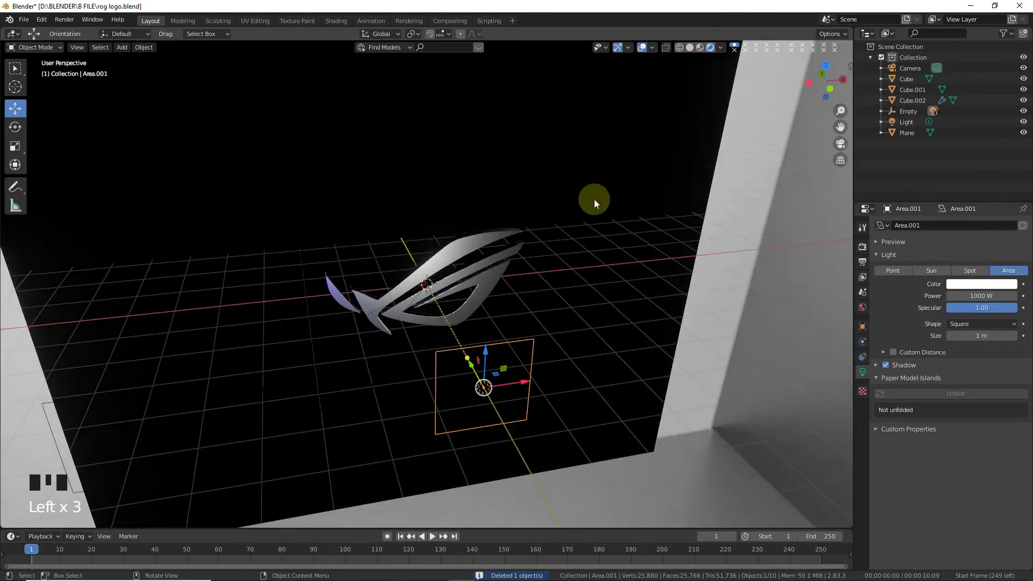
{"action": "key", "text": "KP_0"}
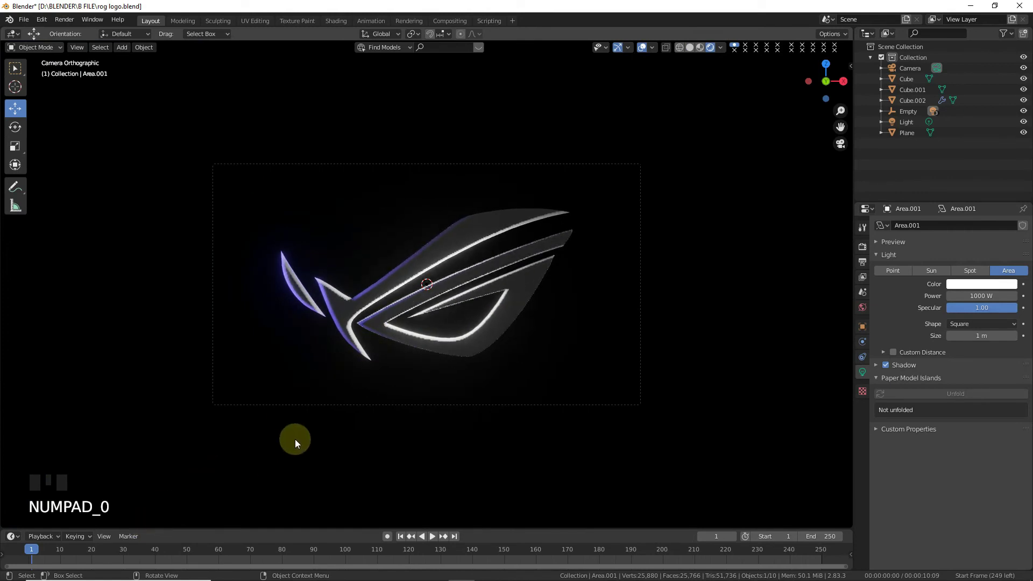
{"action": "key", "text": "KP_0"}
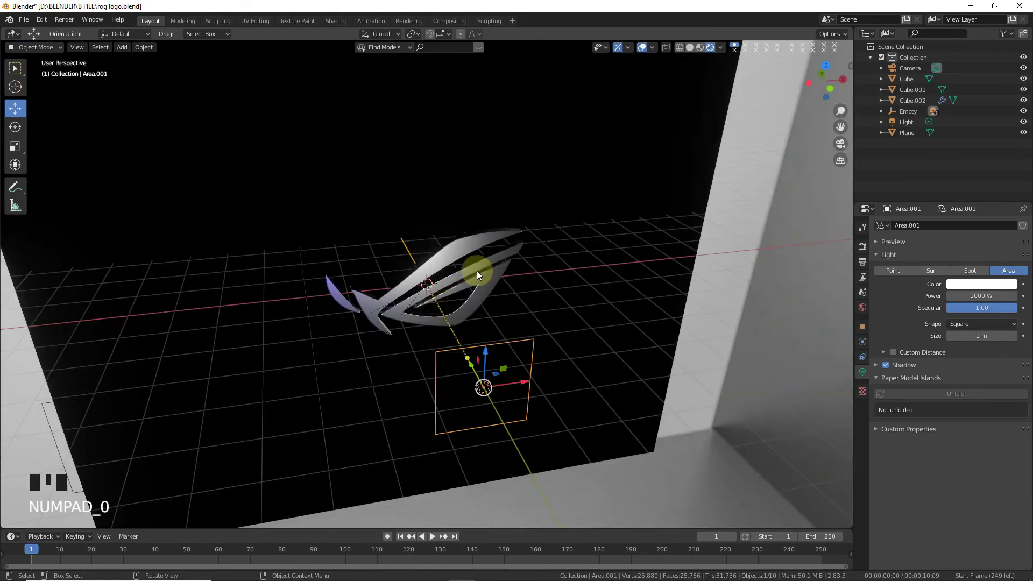
{"action": "left_click_drag", "start_coordinate": [825, 81], "coordinate": [756, 69]}
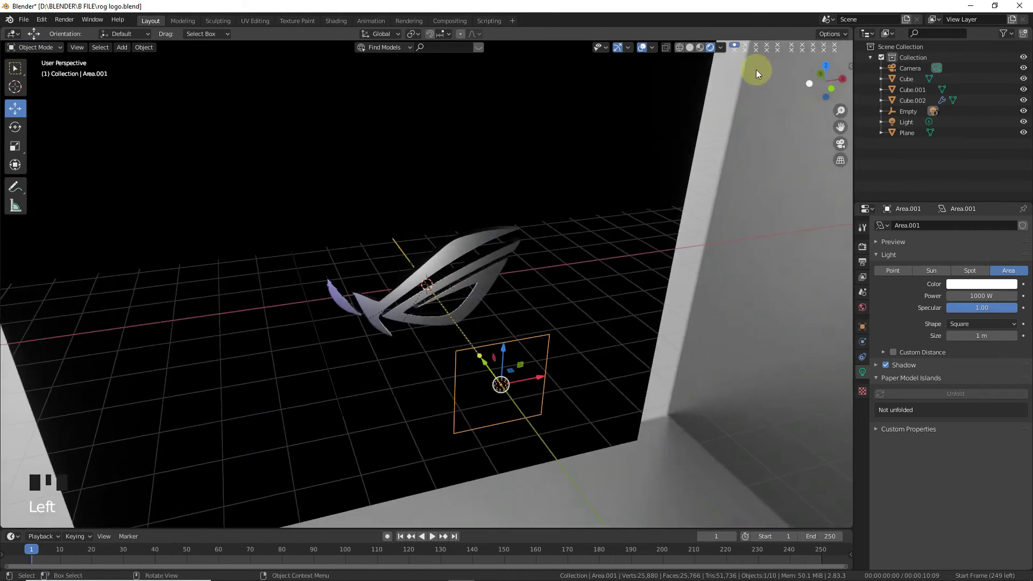
{"action": "left_click", "coordinate": [690, 47]}
{"action": "left_click", "coordinate": [425, 249]}
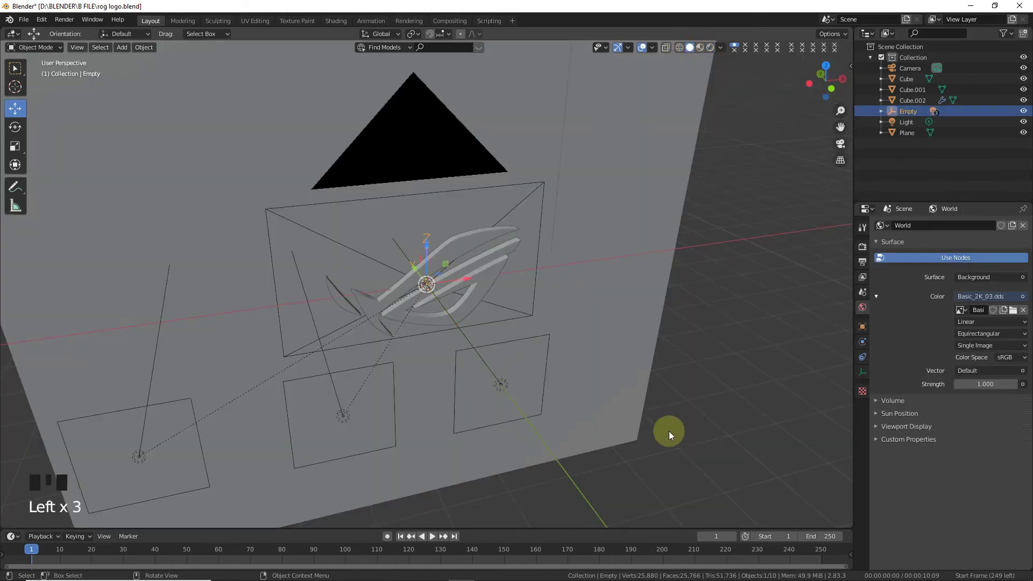
- Insert a Location X keyframe of 0 m on the Empty at frame 20
{"action": "left_click", "coordinate": [862, 327]}
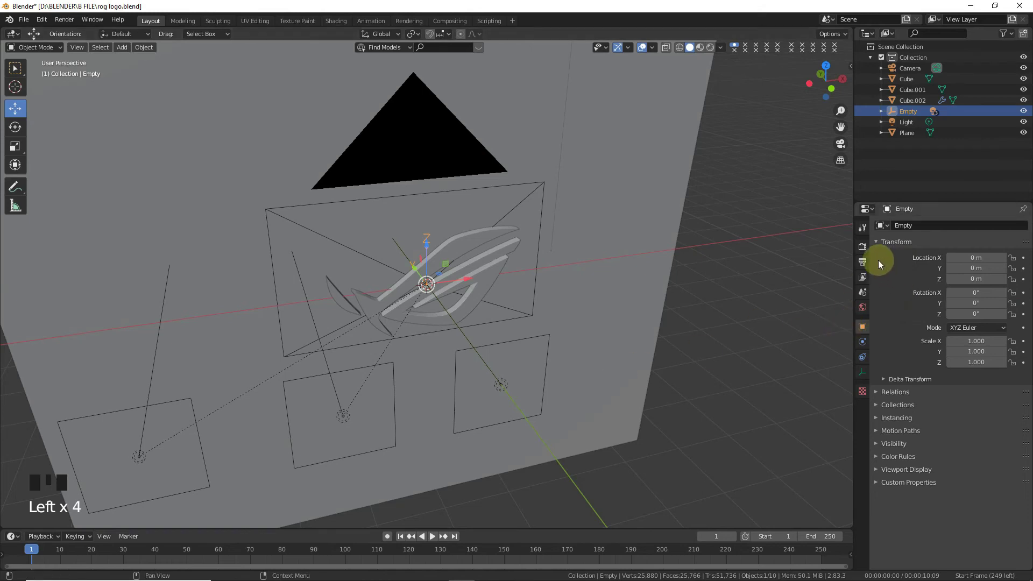
{"action": "left_click", "coordinate": [40, 548]}
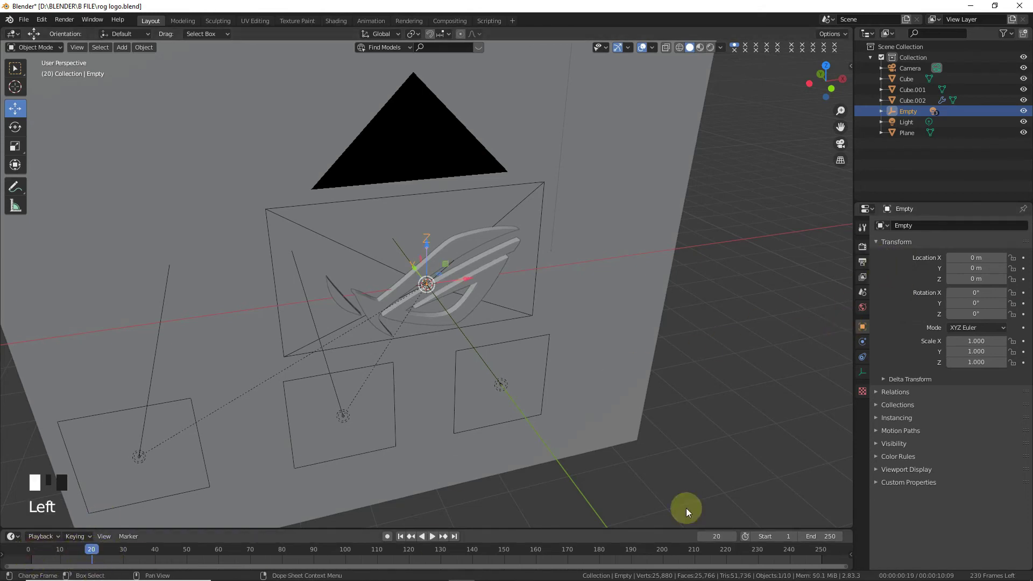
{"action": "left_click", "coordinate": [427, 536]}
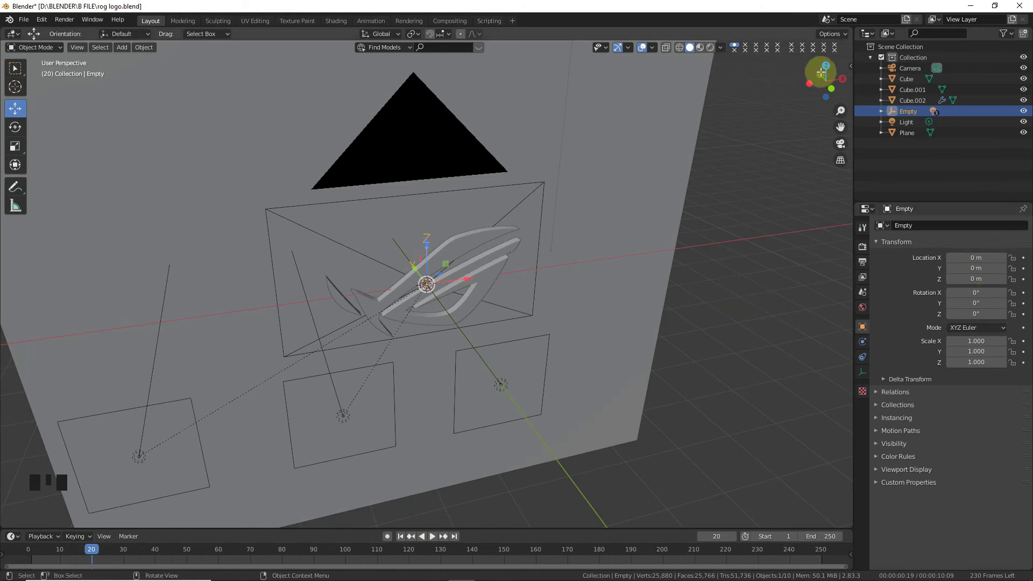
{"action": "left_click_drag", "start_coordinate": [825, 76], "coordinate": [615, 223]}
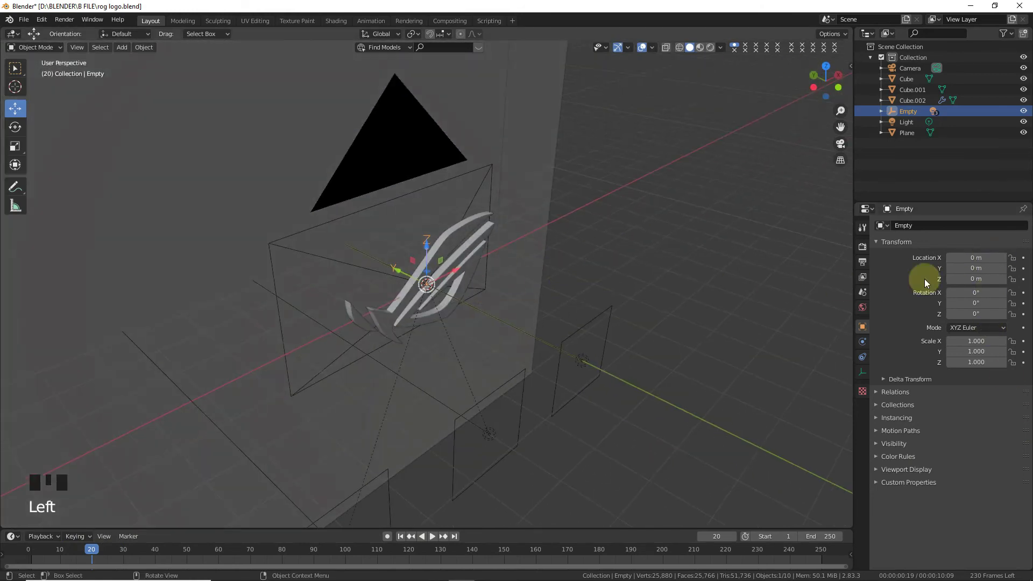
{"action": "left_click", "coordinate": [1025, 260]}
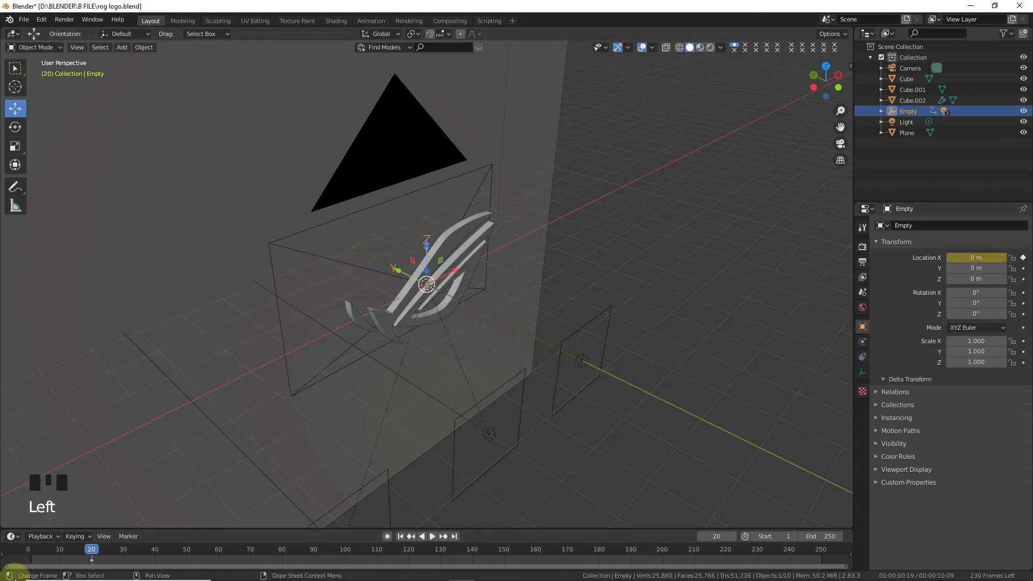
{"action": "left_click_drag", "start_coordinate": [89, 549], "coordinate": [378, 556]}
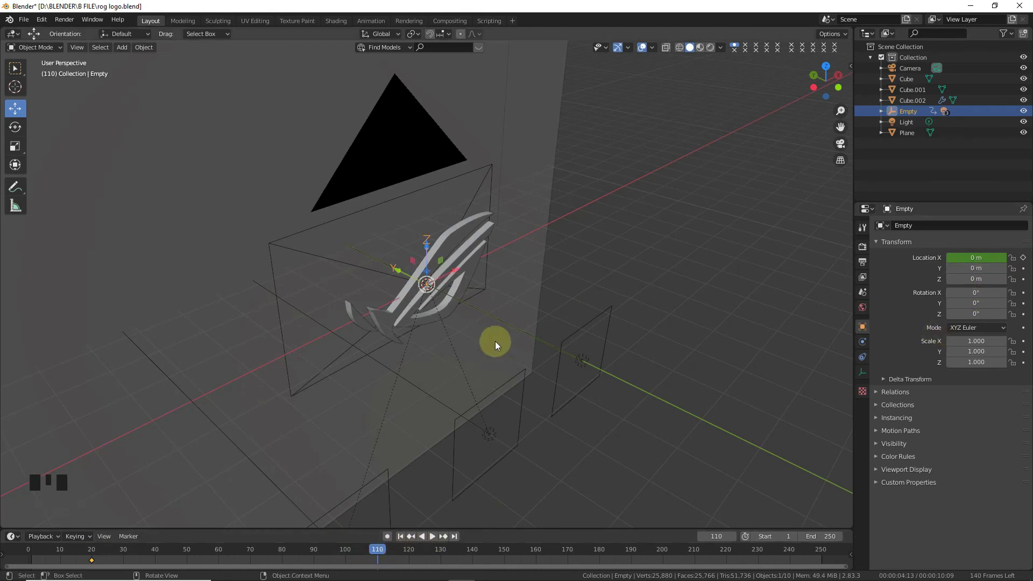
- Move the Empty to X 10.152 m and keyframe Location X at frame 110
{"action": "key", "text": "KP_7"}
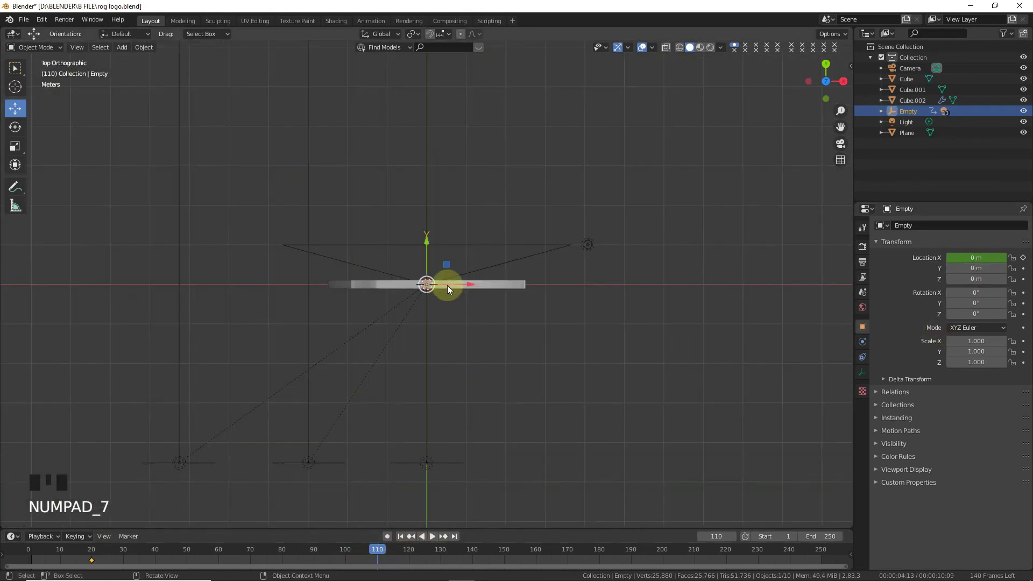
{"action": "left_click_drag", "start_coordinate": [452, 282], "coordinate": [7, 358]}
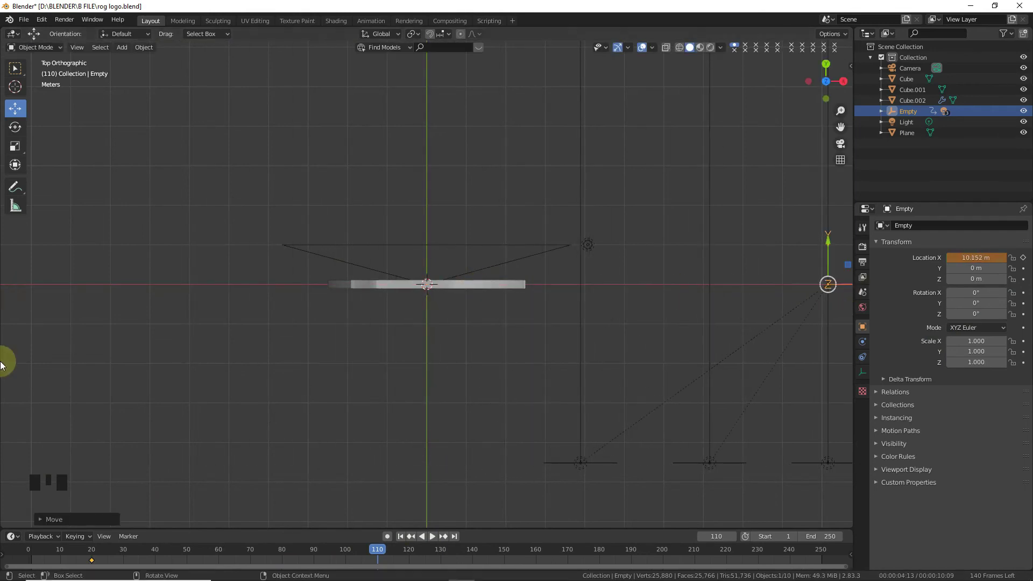
{"action": "left_click", "coordinate": [1024, 257]}
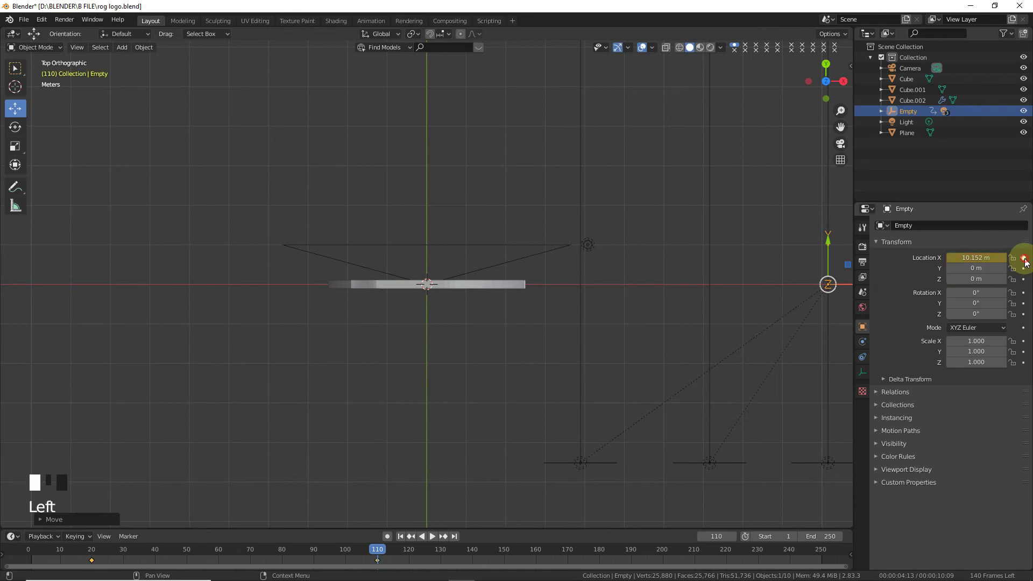
- Preview the lit logo through the camera in Rendered shading from frame one
{"action": "key", "text": "KP_0"}
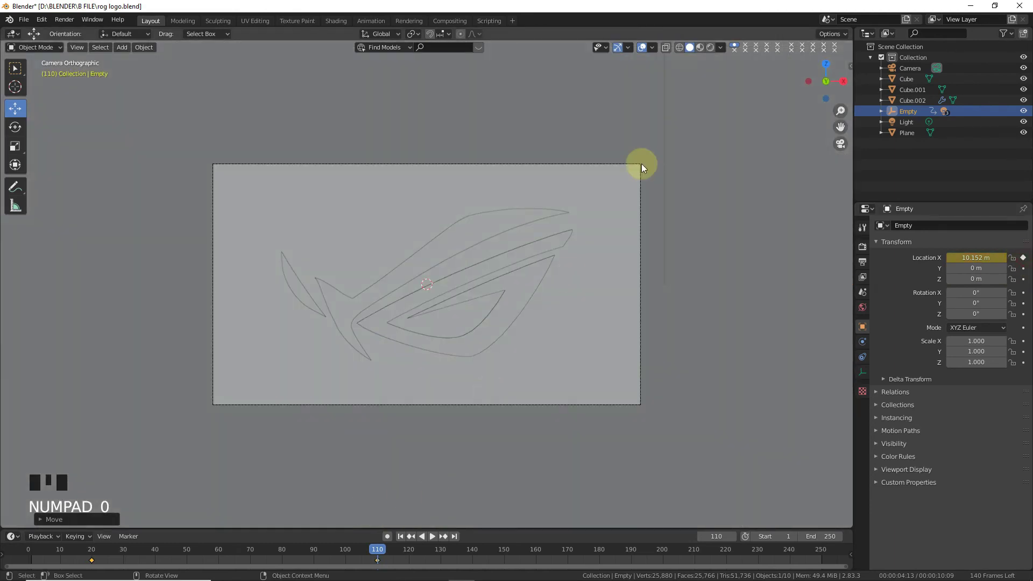
{"action": "left_click", "coordinate": [710, 47]}
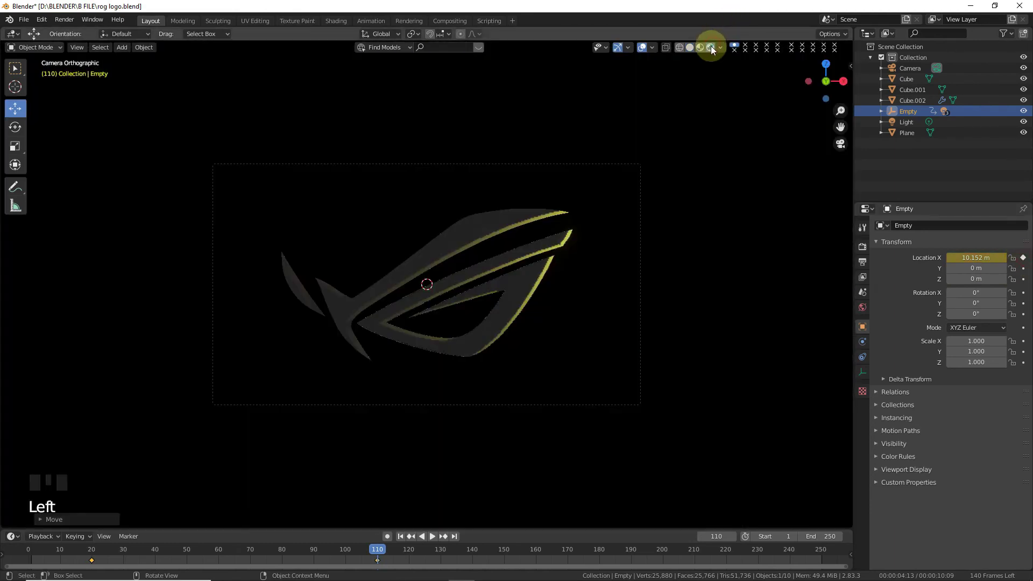
{"action": "left_click", "coordinate": [401, 536]}
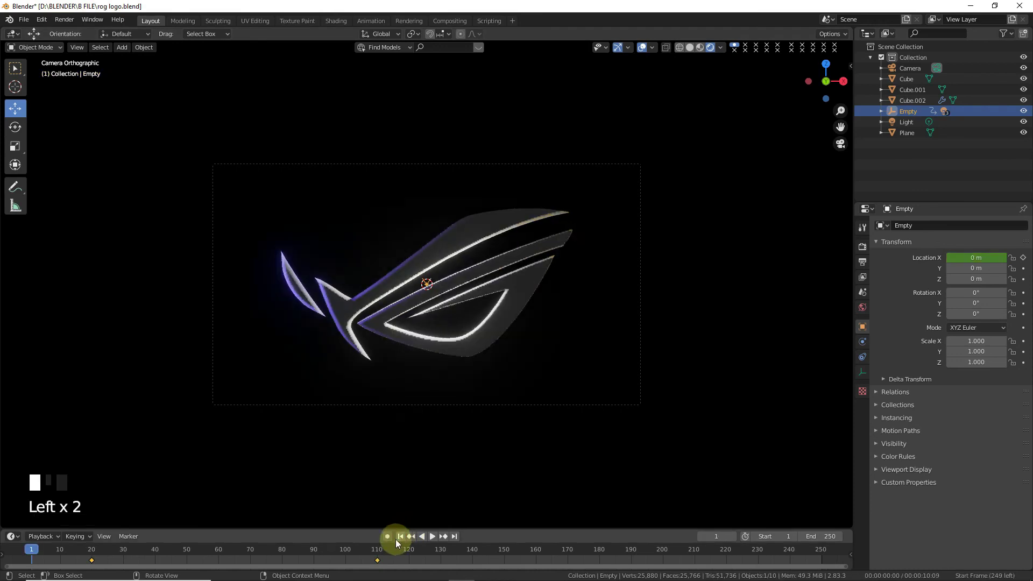
- Play and scrub the timeline to watch the lights sweep from blue to yellow
{"action": "left_click", "coordinate": [433, 537]}
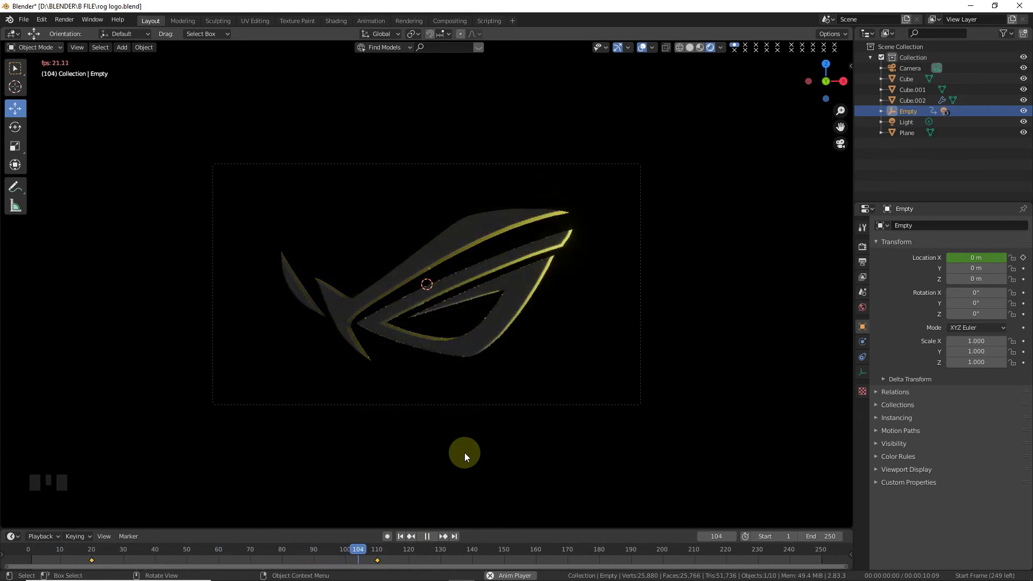
{"action": "left_click", "coordinate": [426, 536]}
{"action": "left_click", "coordinate": [401, 537]}
{"action": "left_click", "coordinate": [433, 537]}
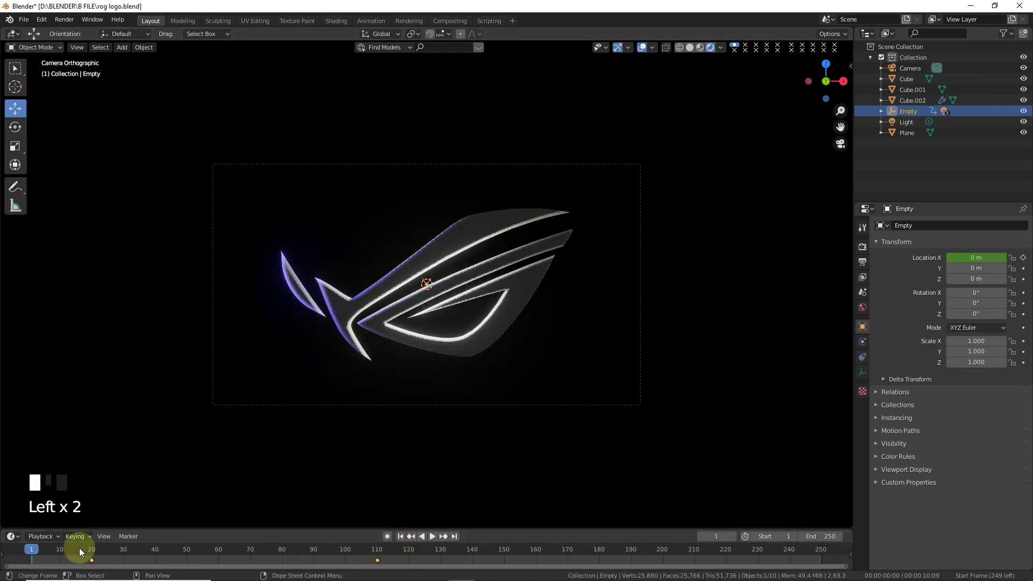
{"action": "left_click", "coordinate": [32, 550]}
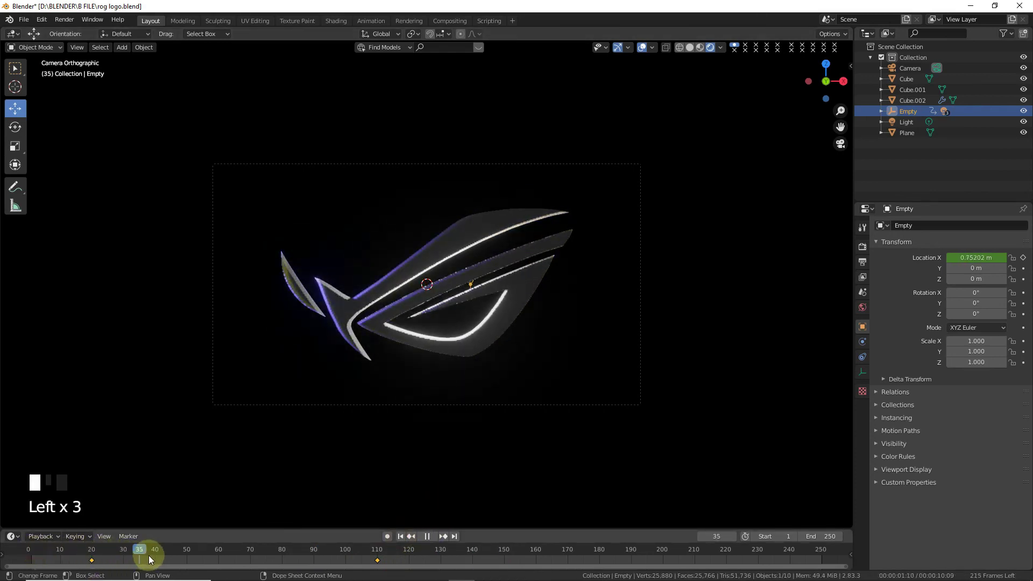